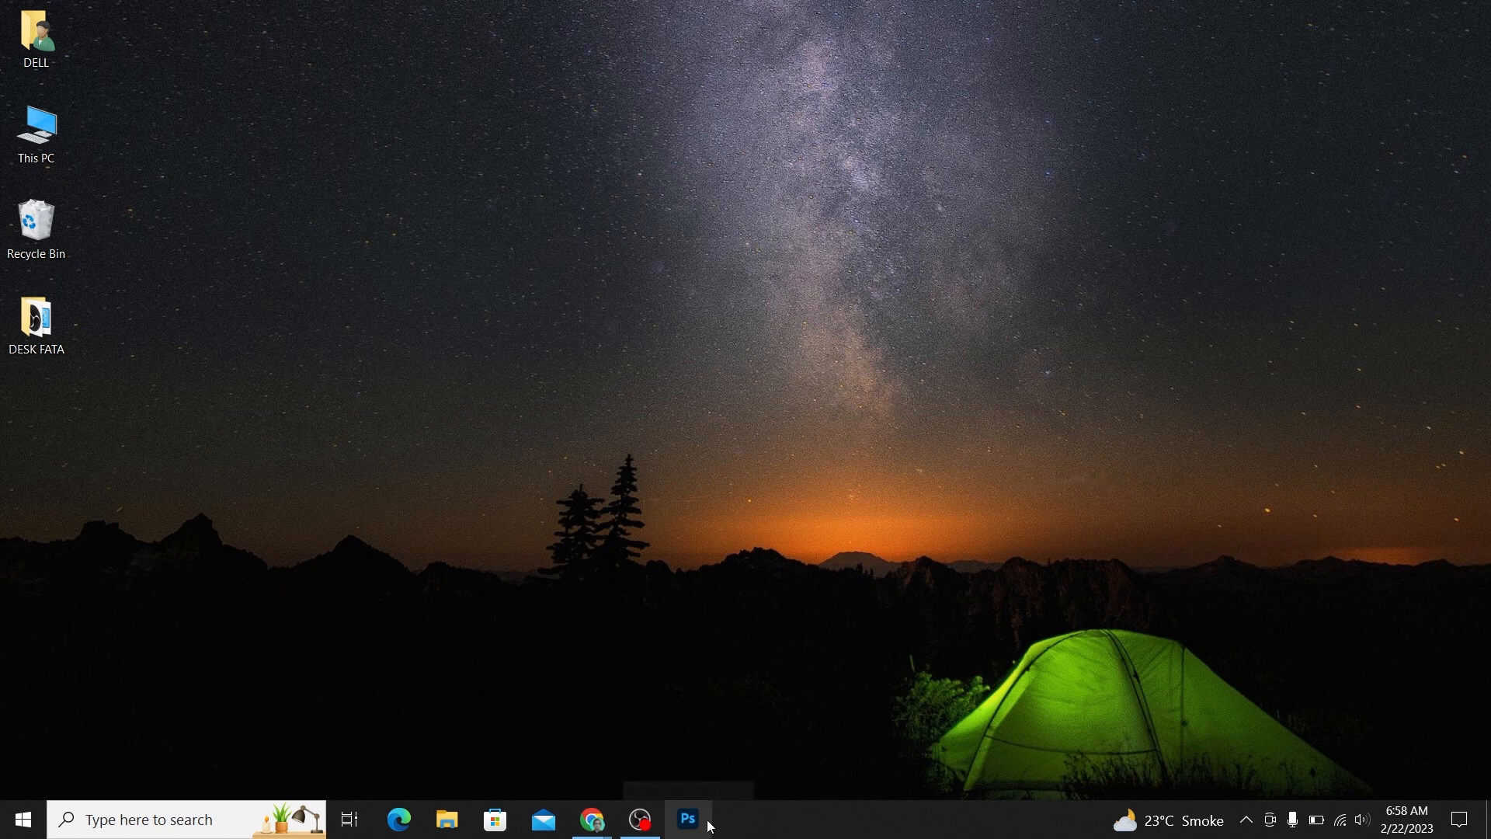
- Unpin Photoshop from the taskbar
right_click(702, 824)
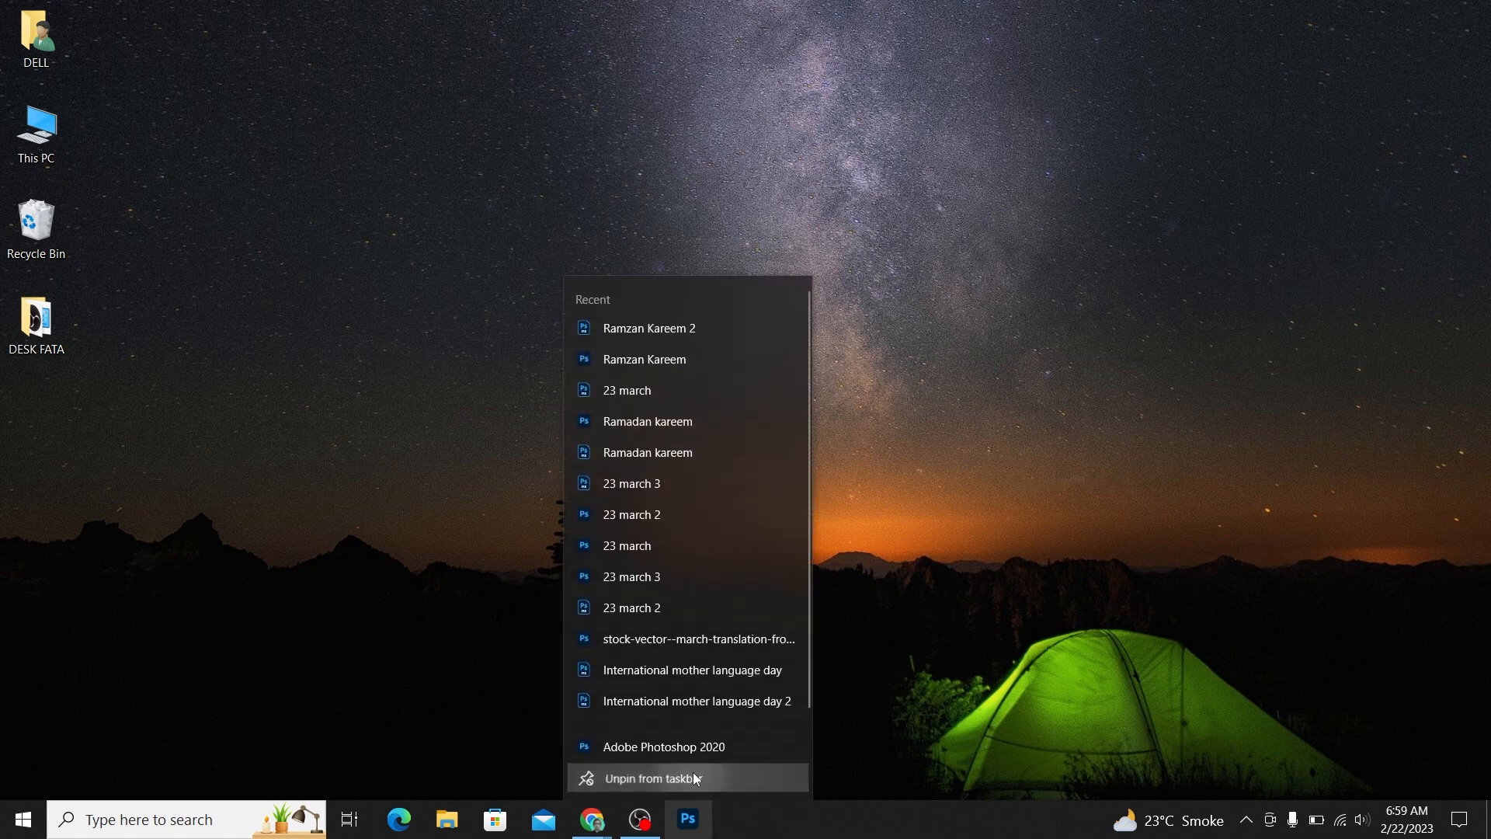
click(694, 776)
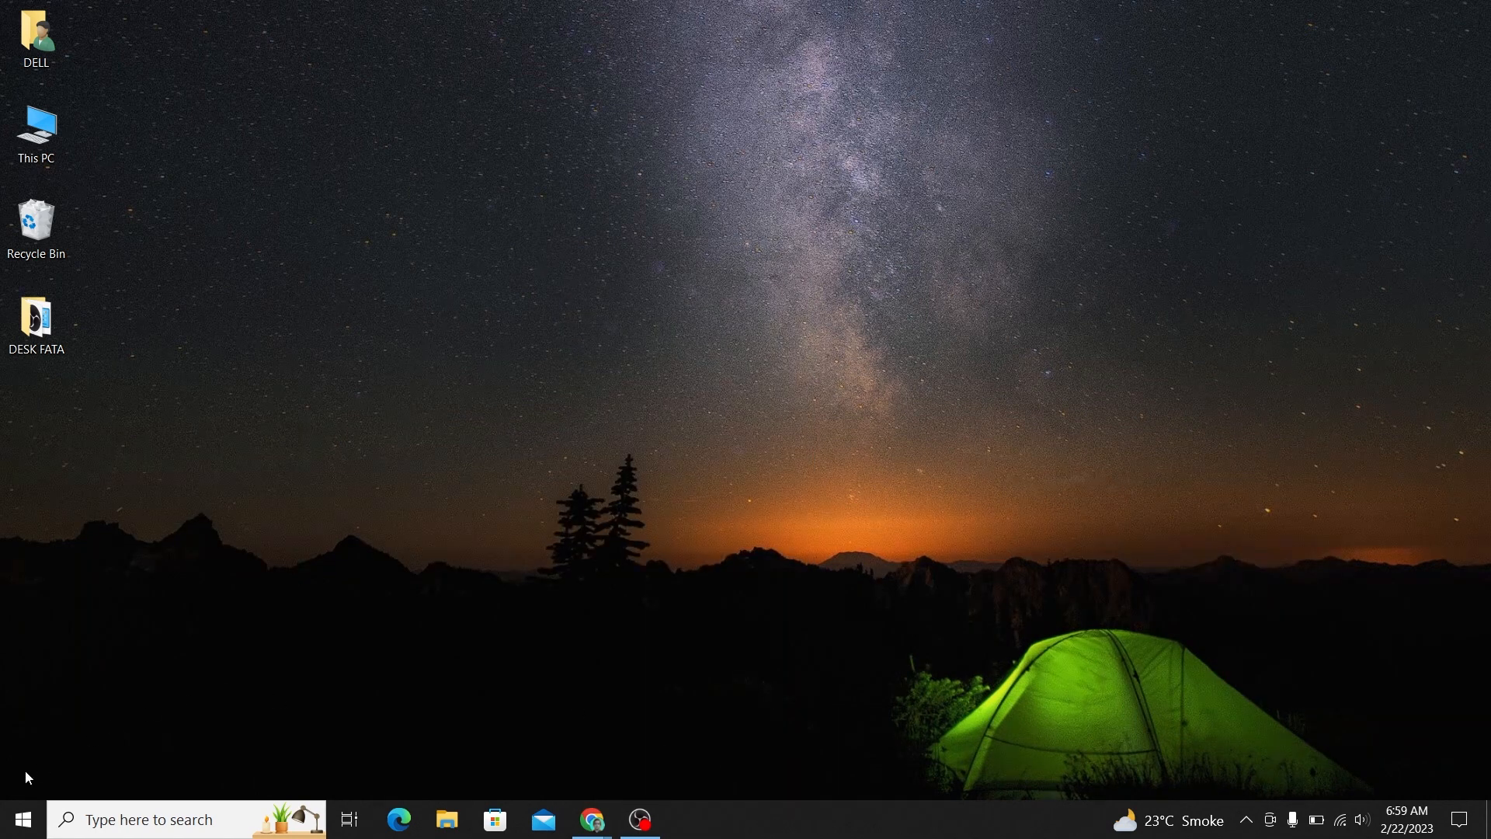
- Search Windows for "Photoshop" and pin Adobe Photoshop 2020 to the taskbar
click(4, 825)
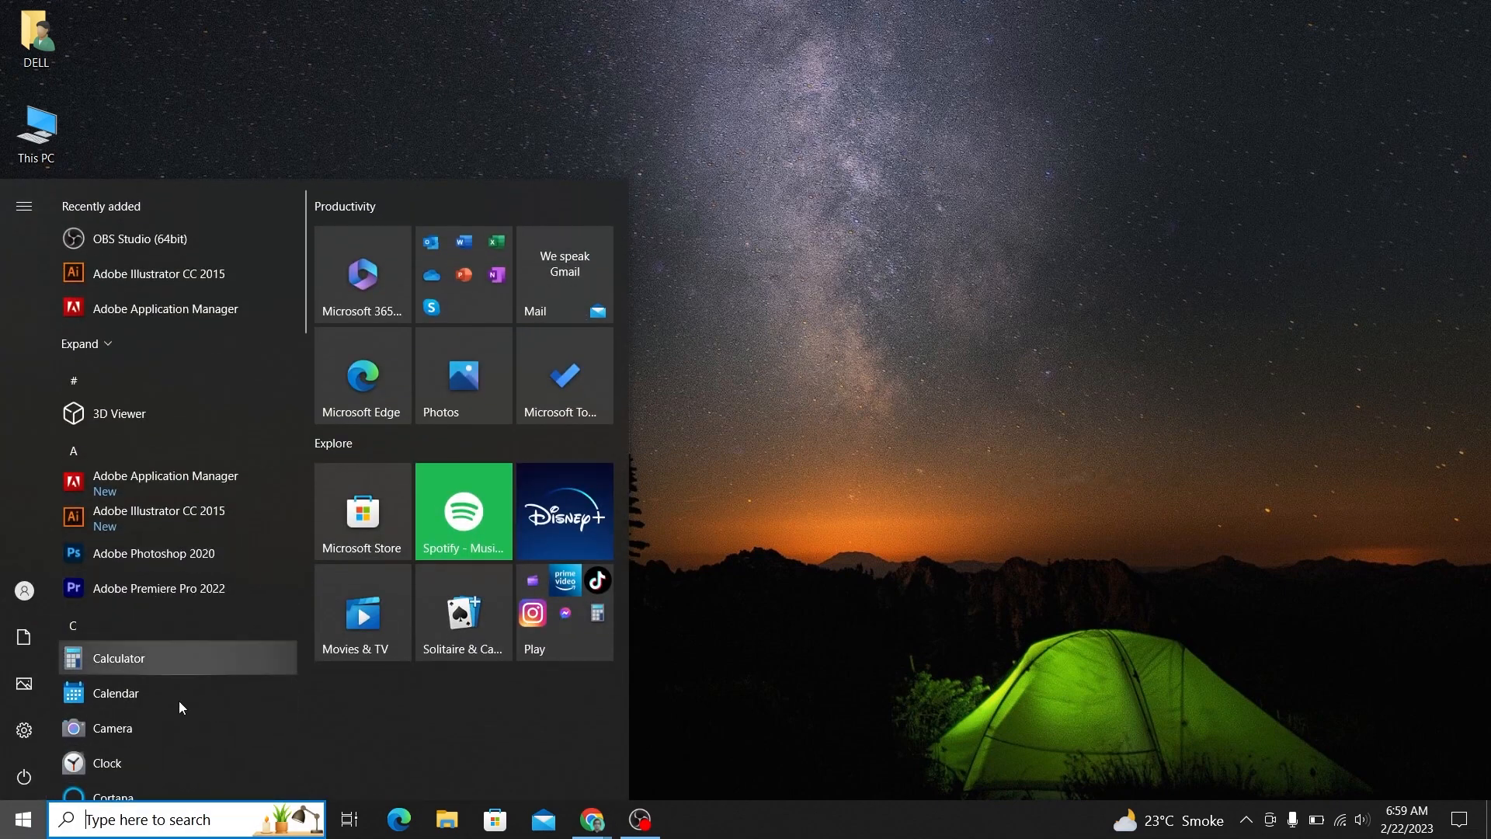
click(137, 825)
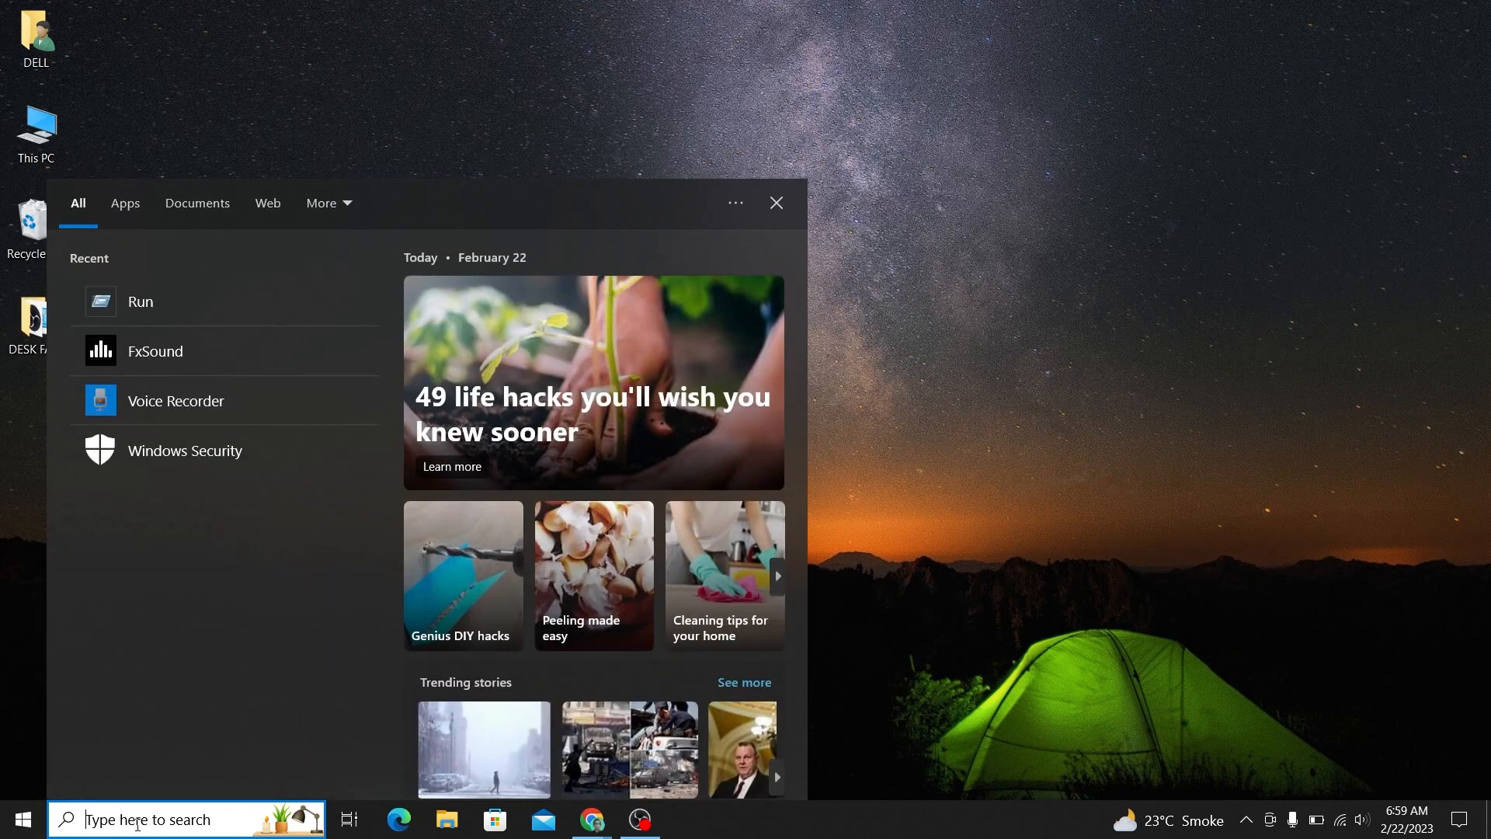
text(Phot)
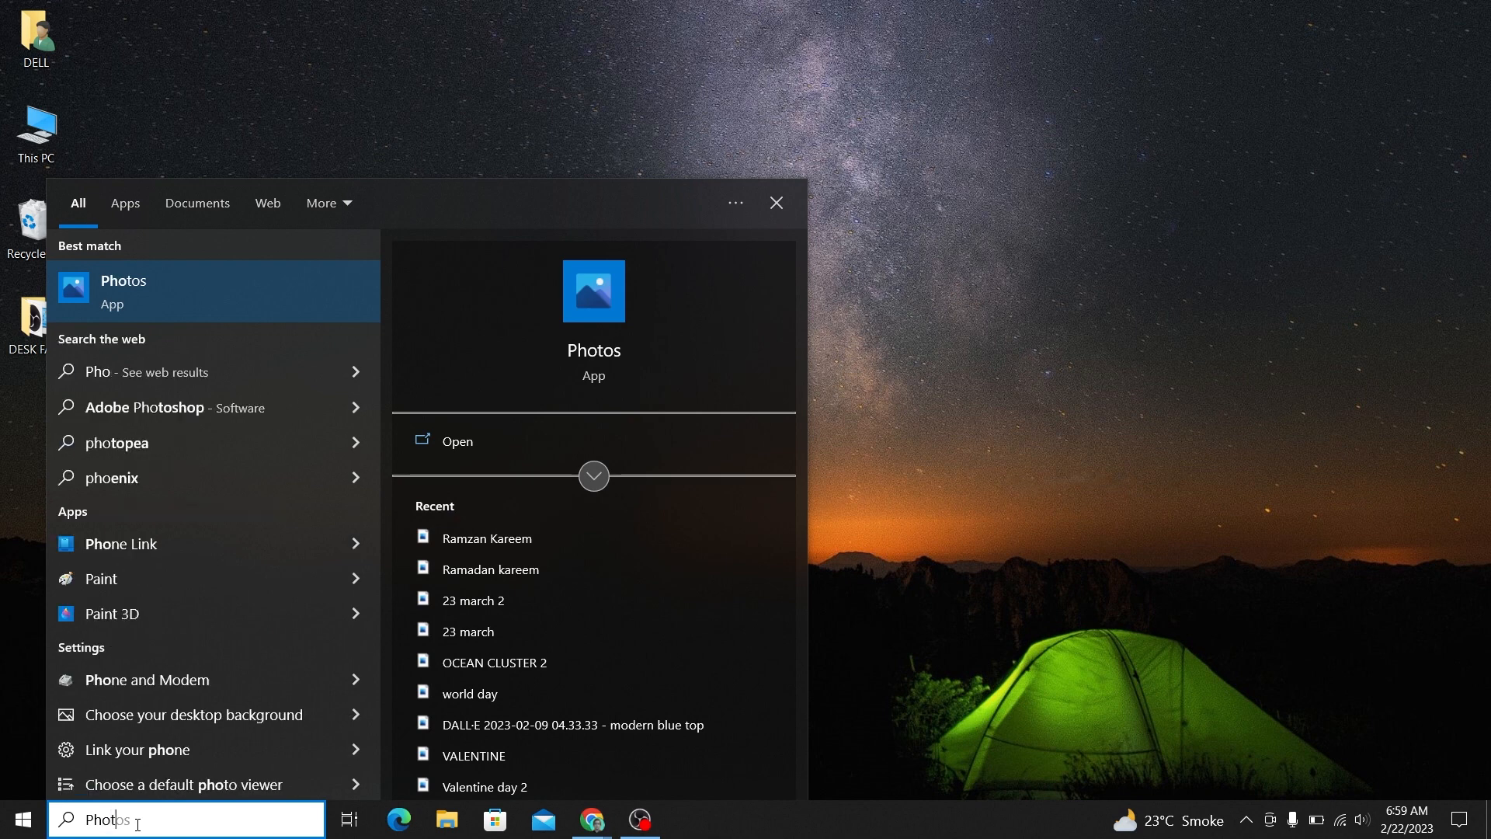
text(oshop)
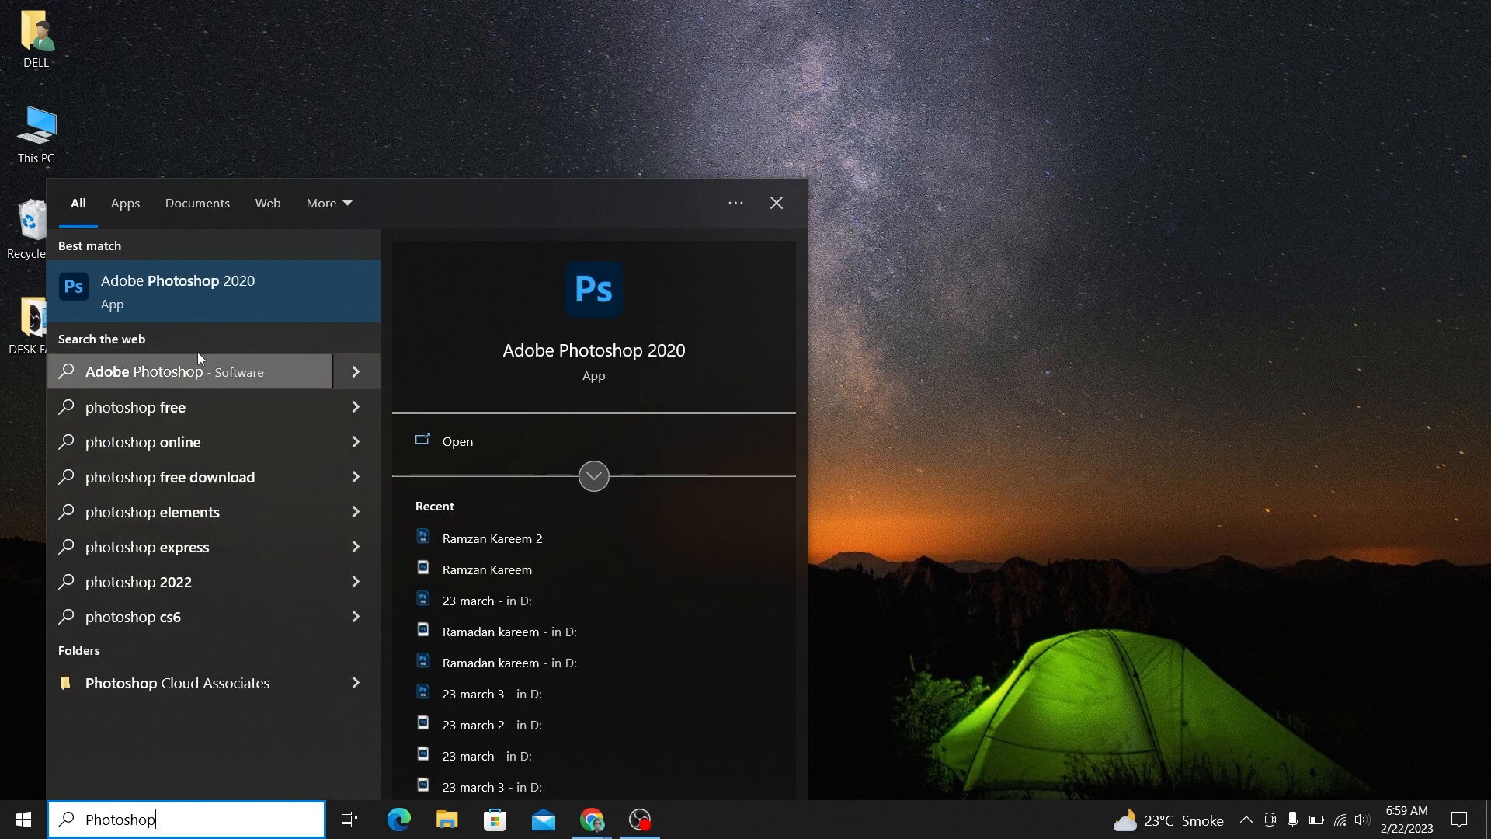
right_click(222, 299)
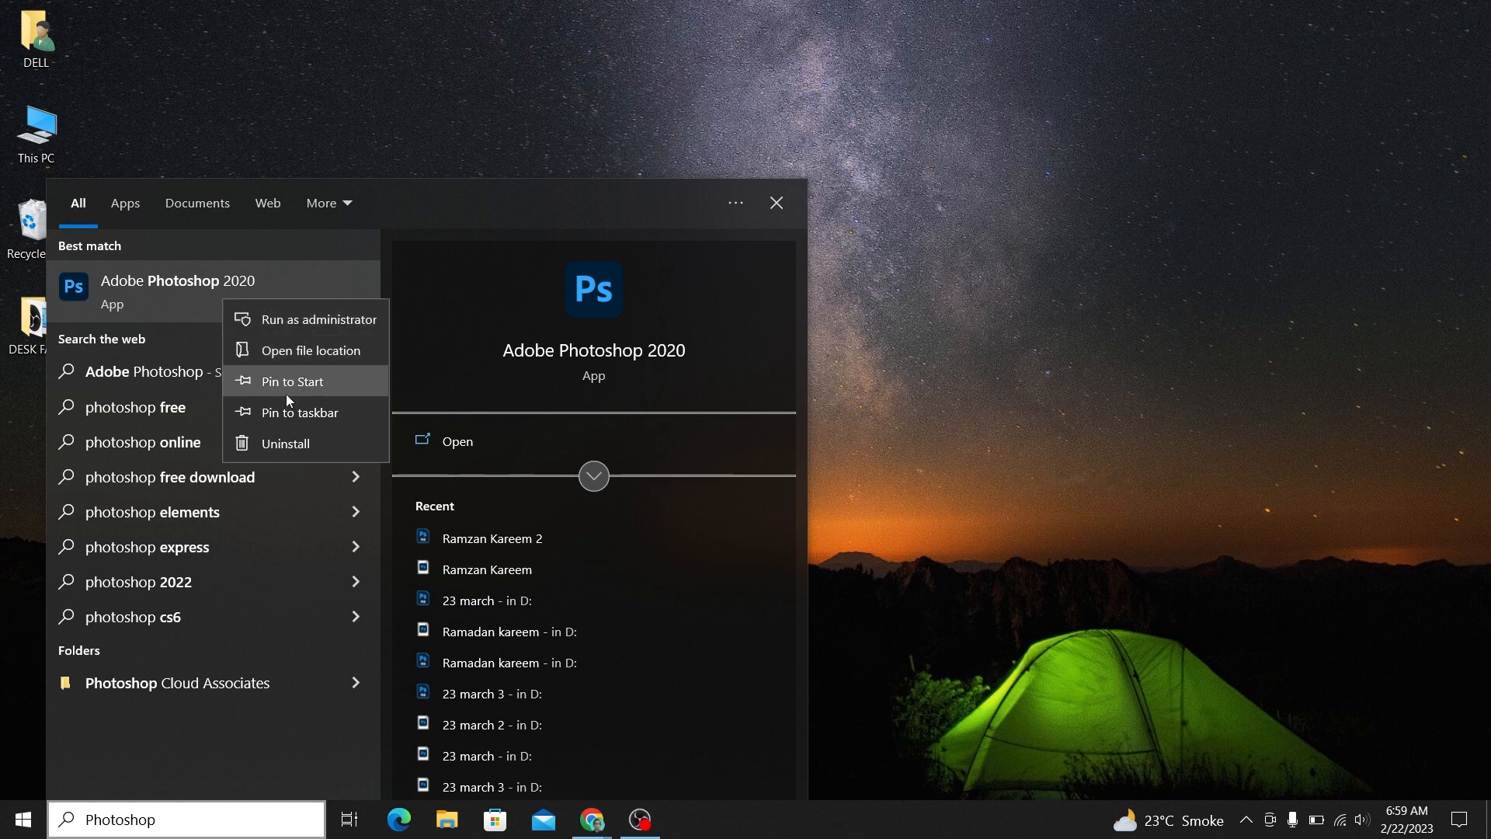
click(286, 412)
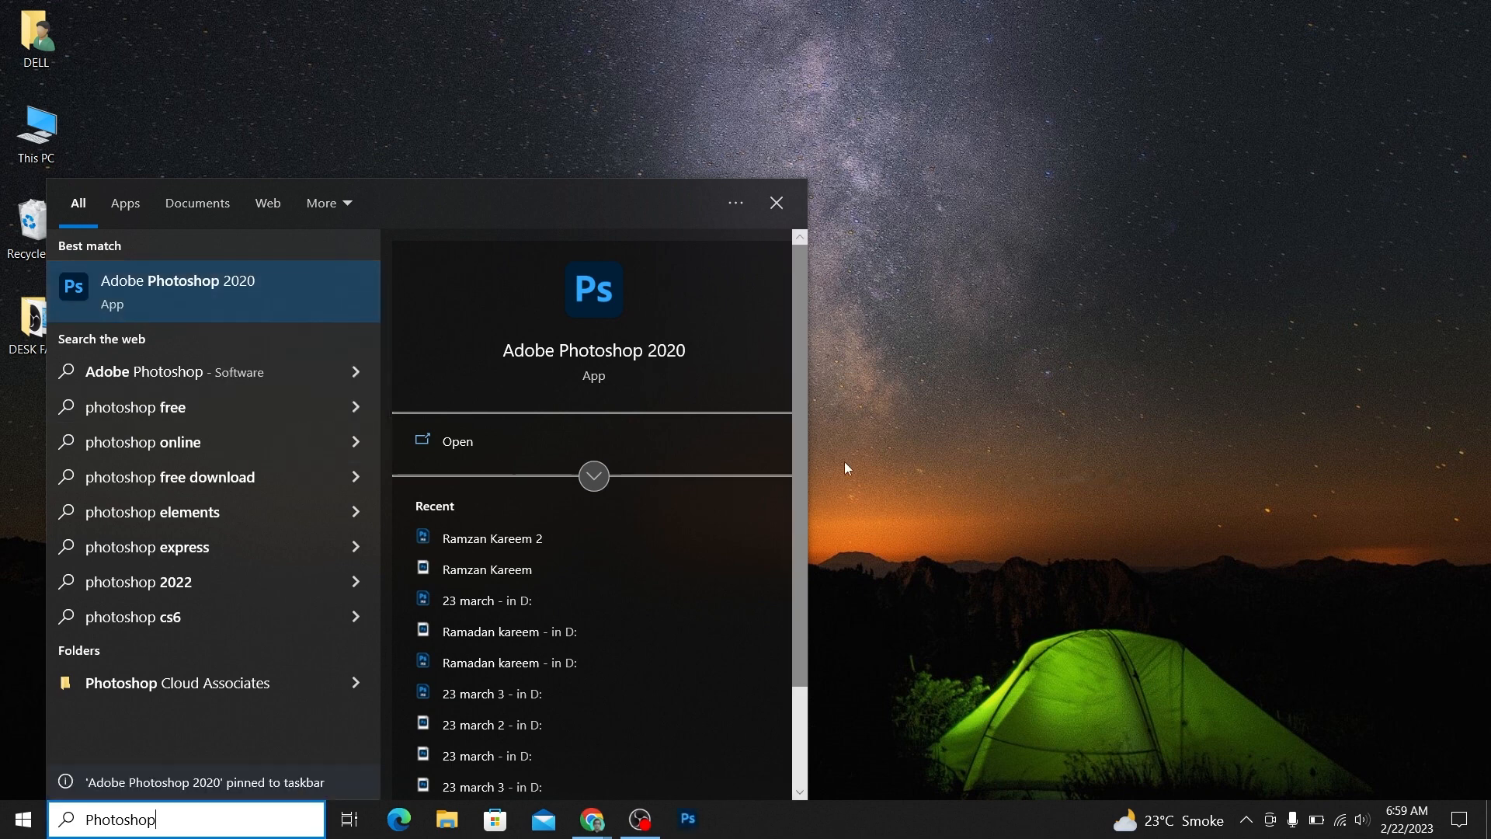
click(900, 453)
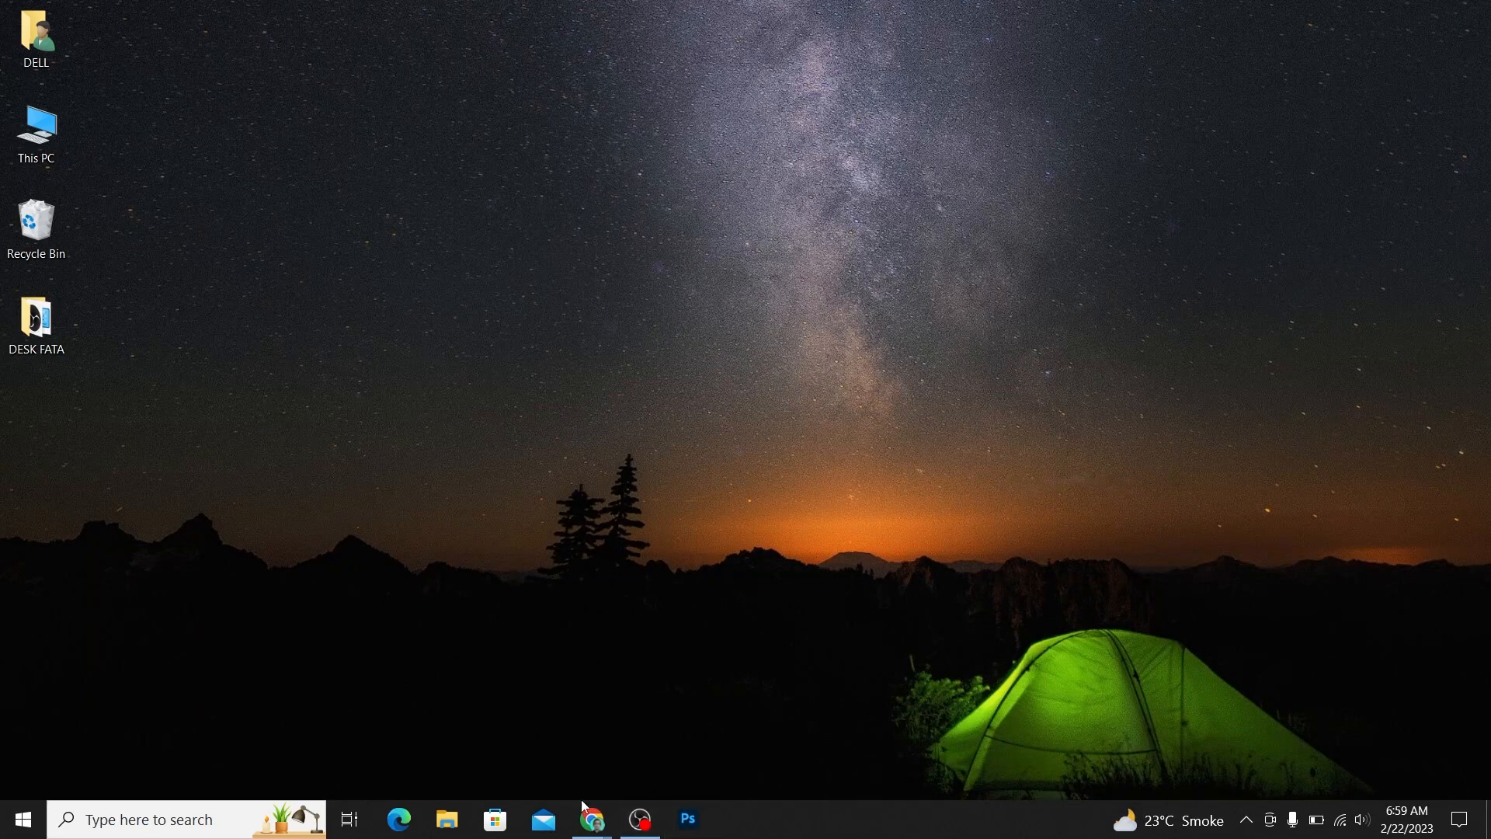
- Launch Photoshop and bring up the New Document setup
click(699, 828)
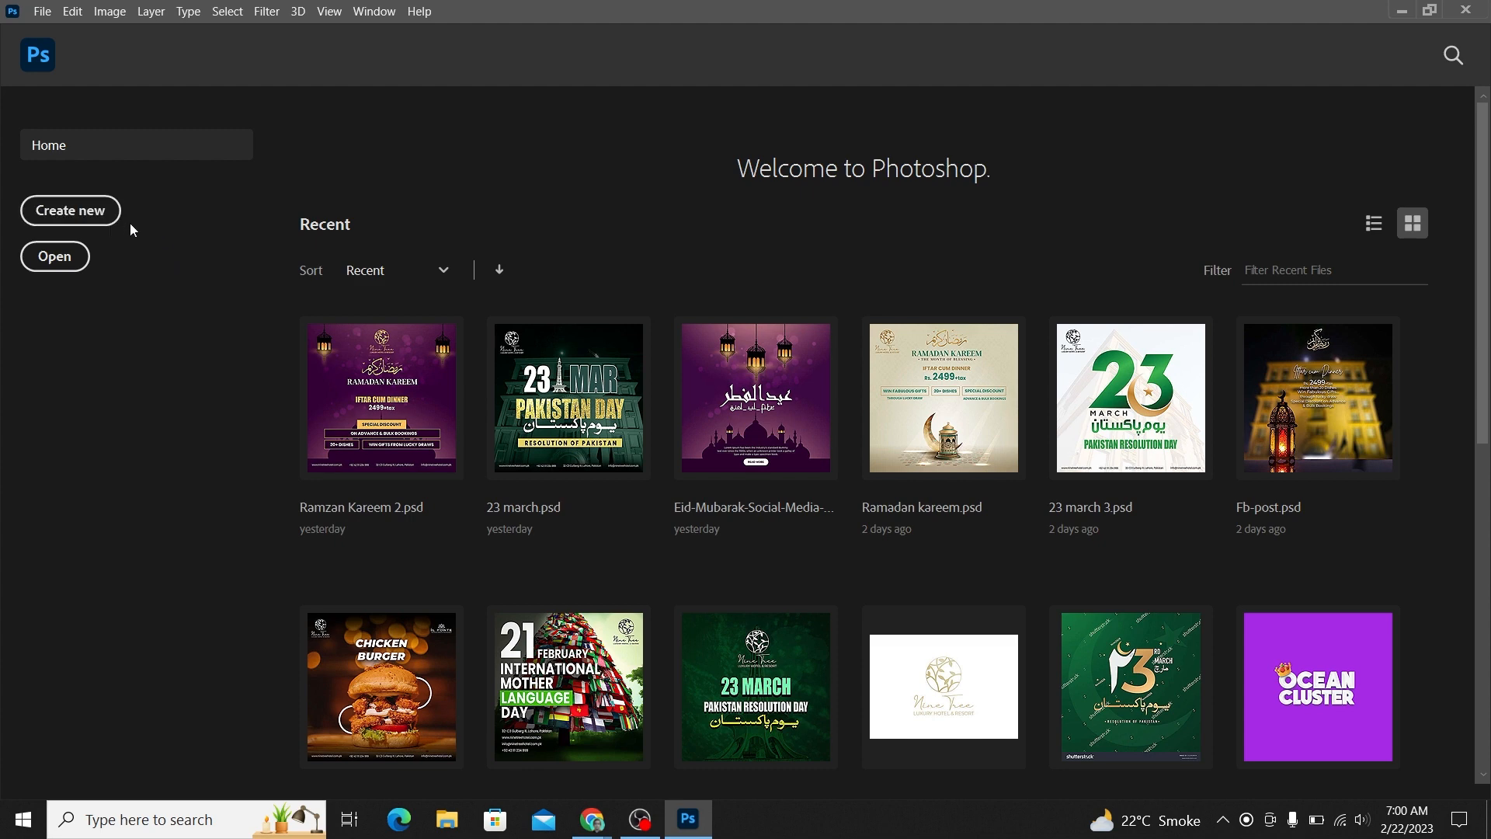
click(94, 212)
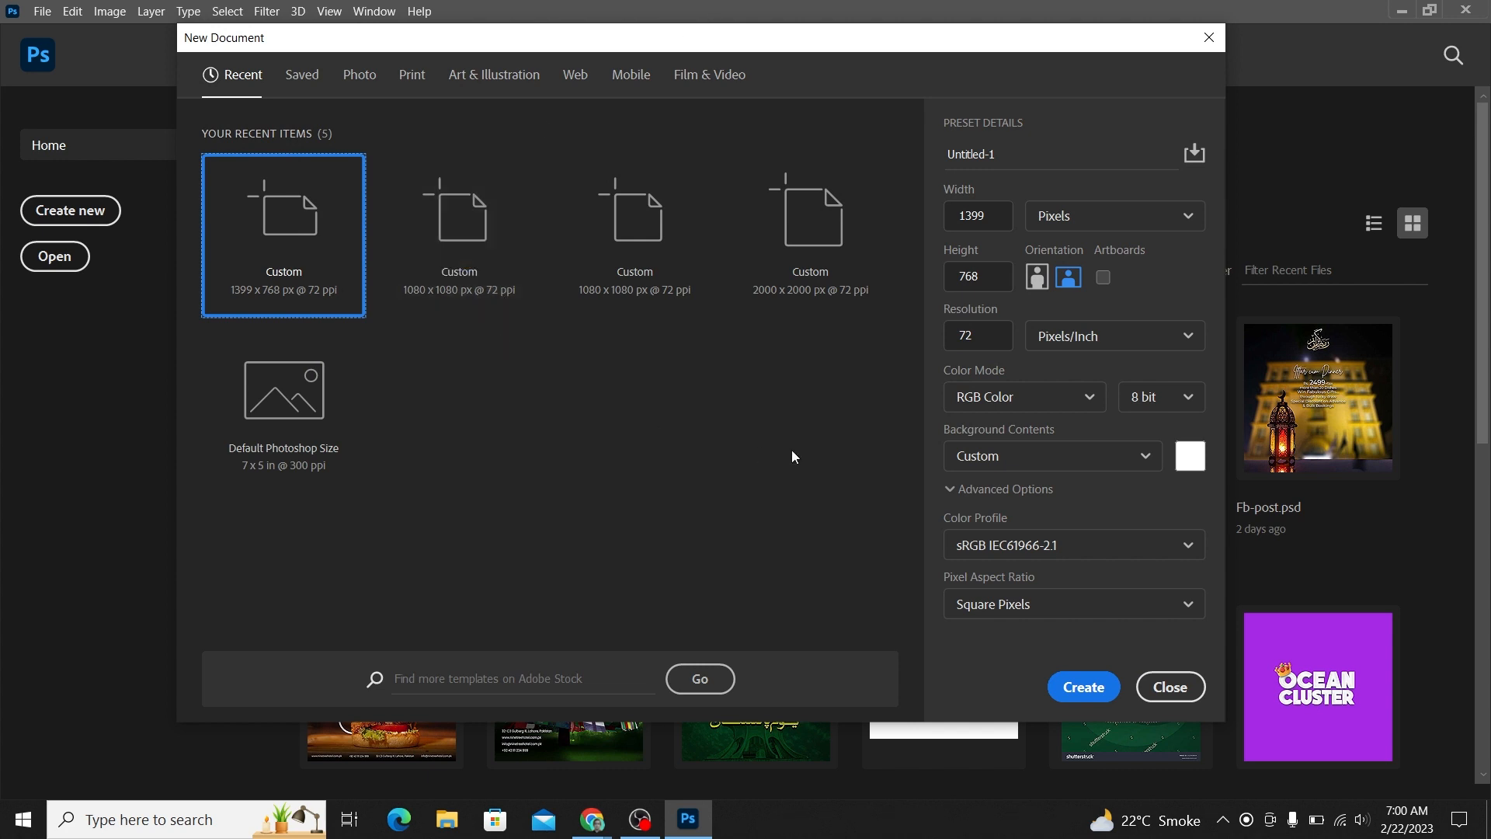
click(1171, 686)
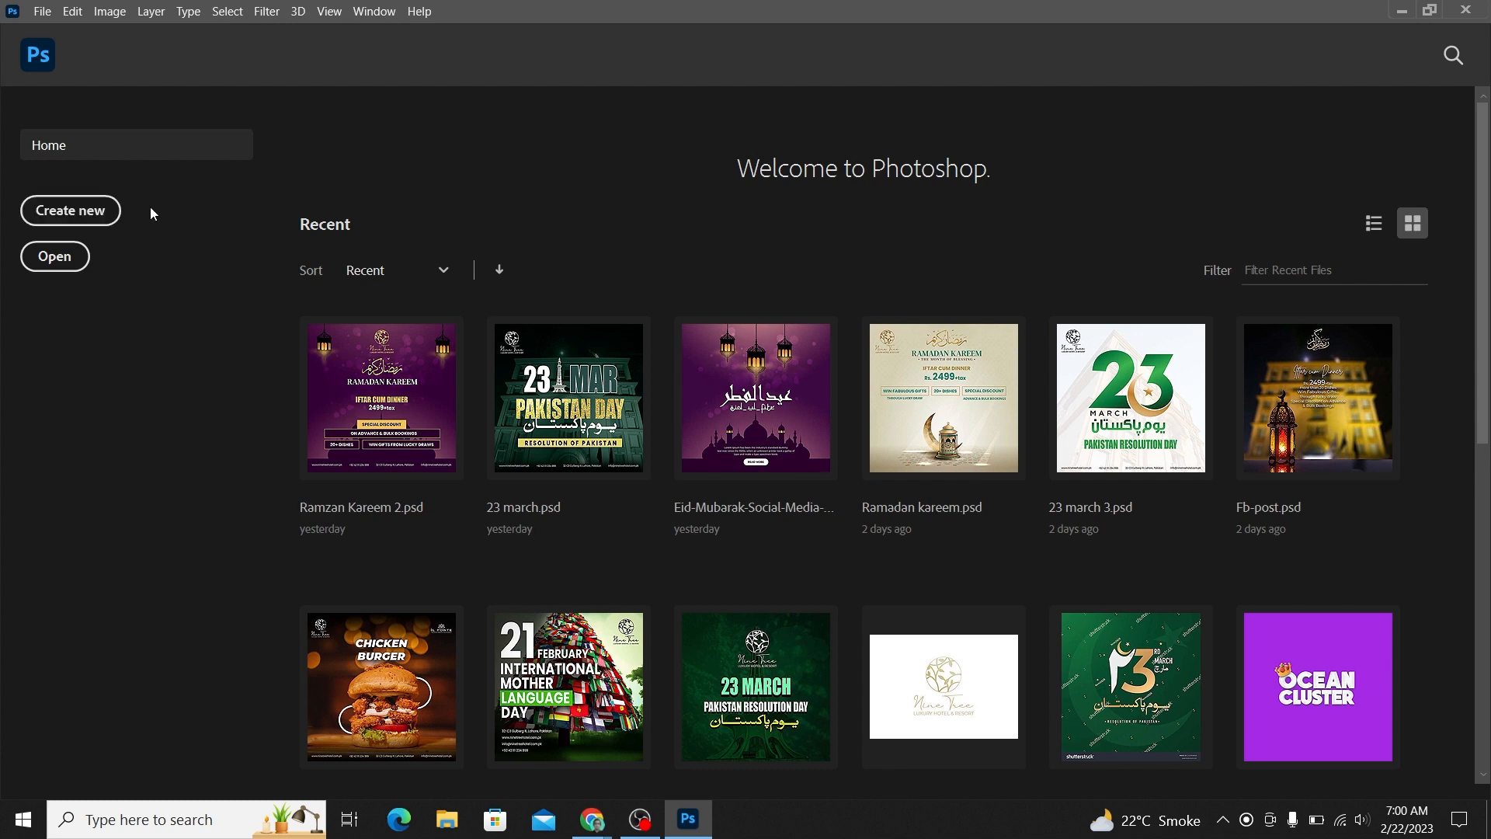
click(43, 12)
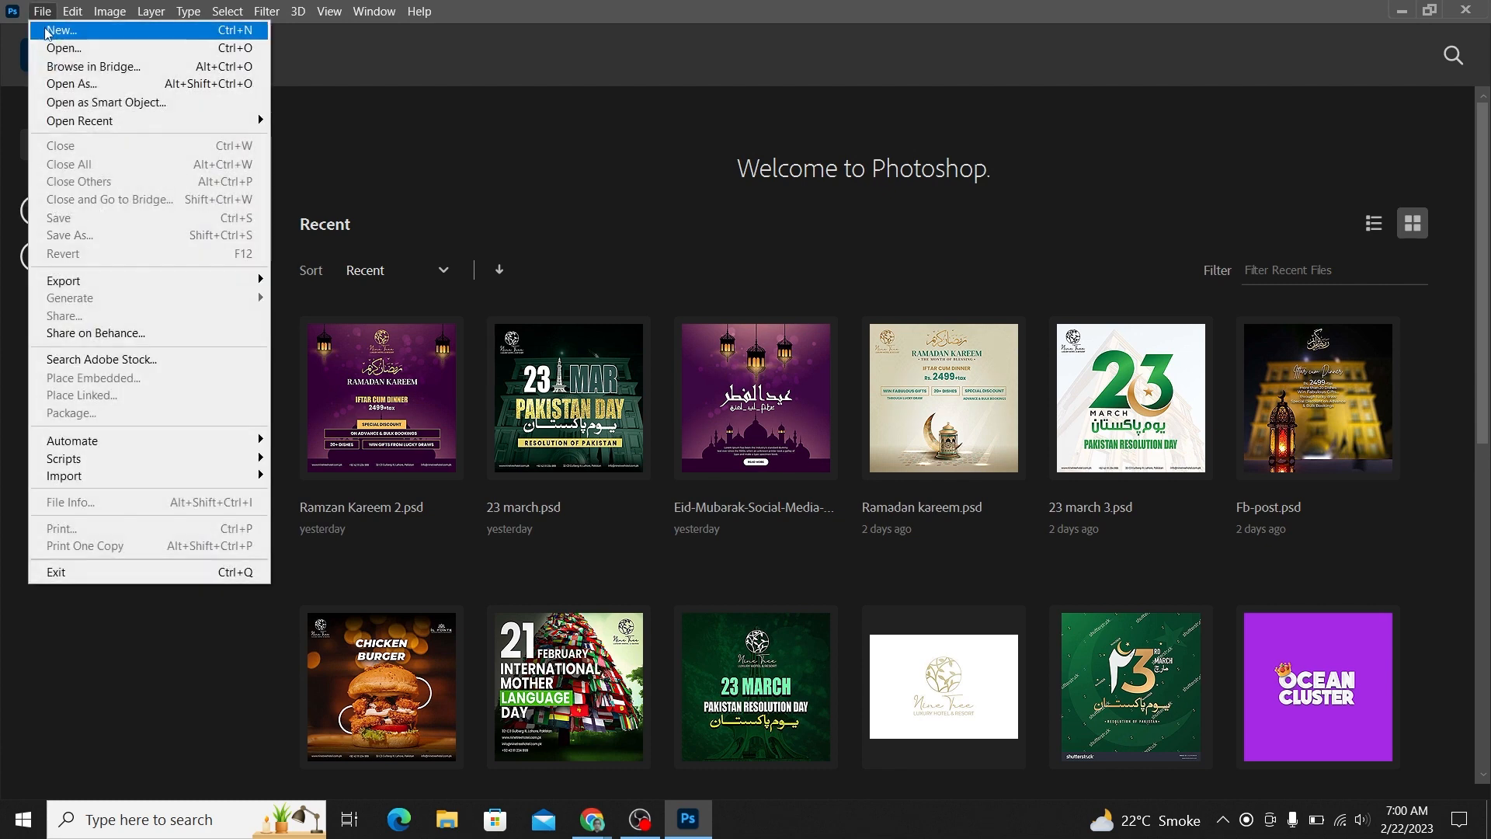
click(47, 31)
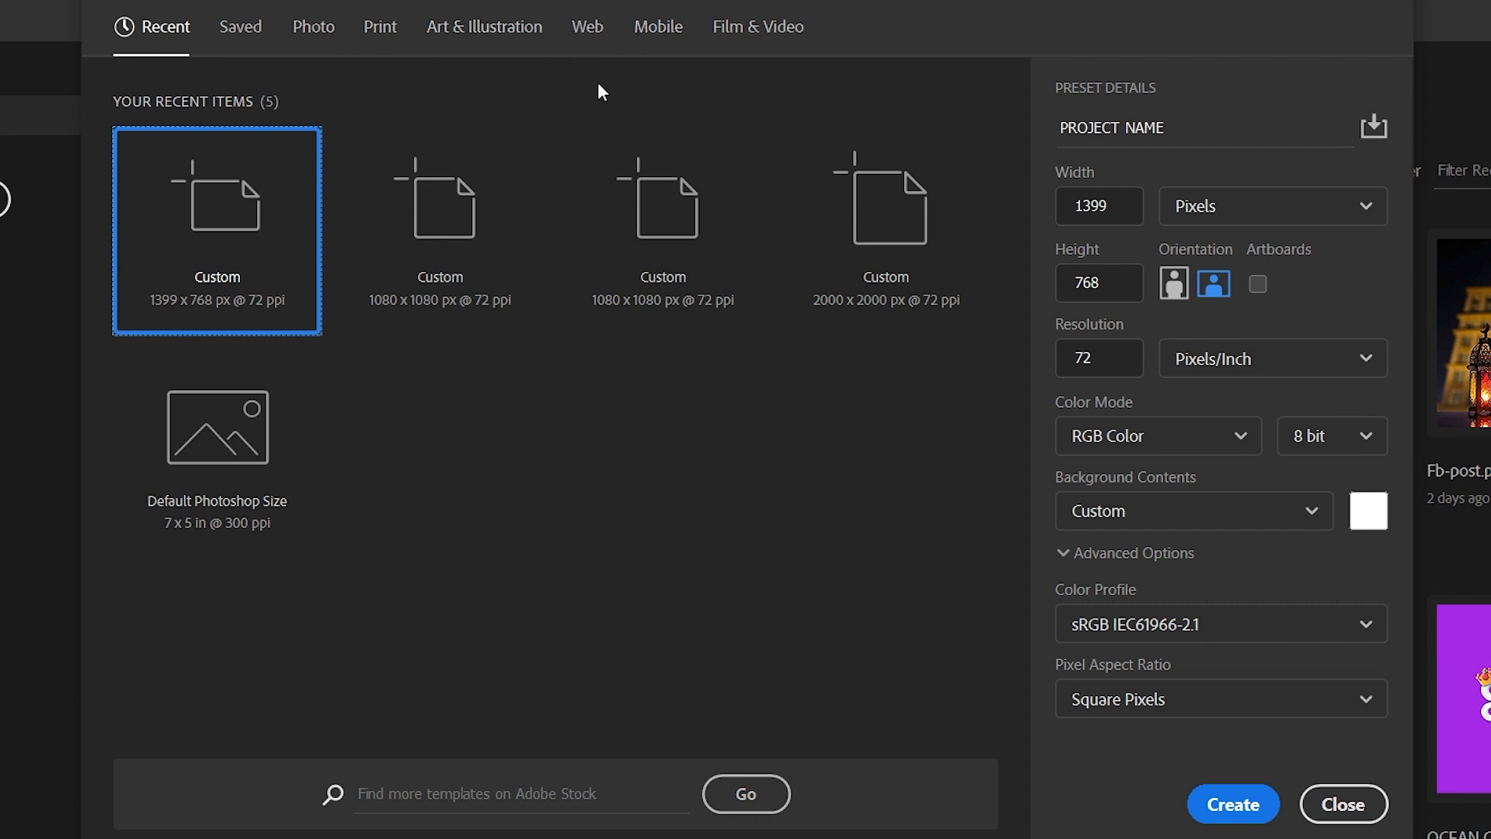
- Look through the Print, Web and Mobile blank document presets, and return to the recent items
click(380, 28)
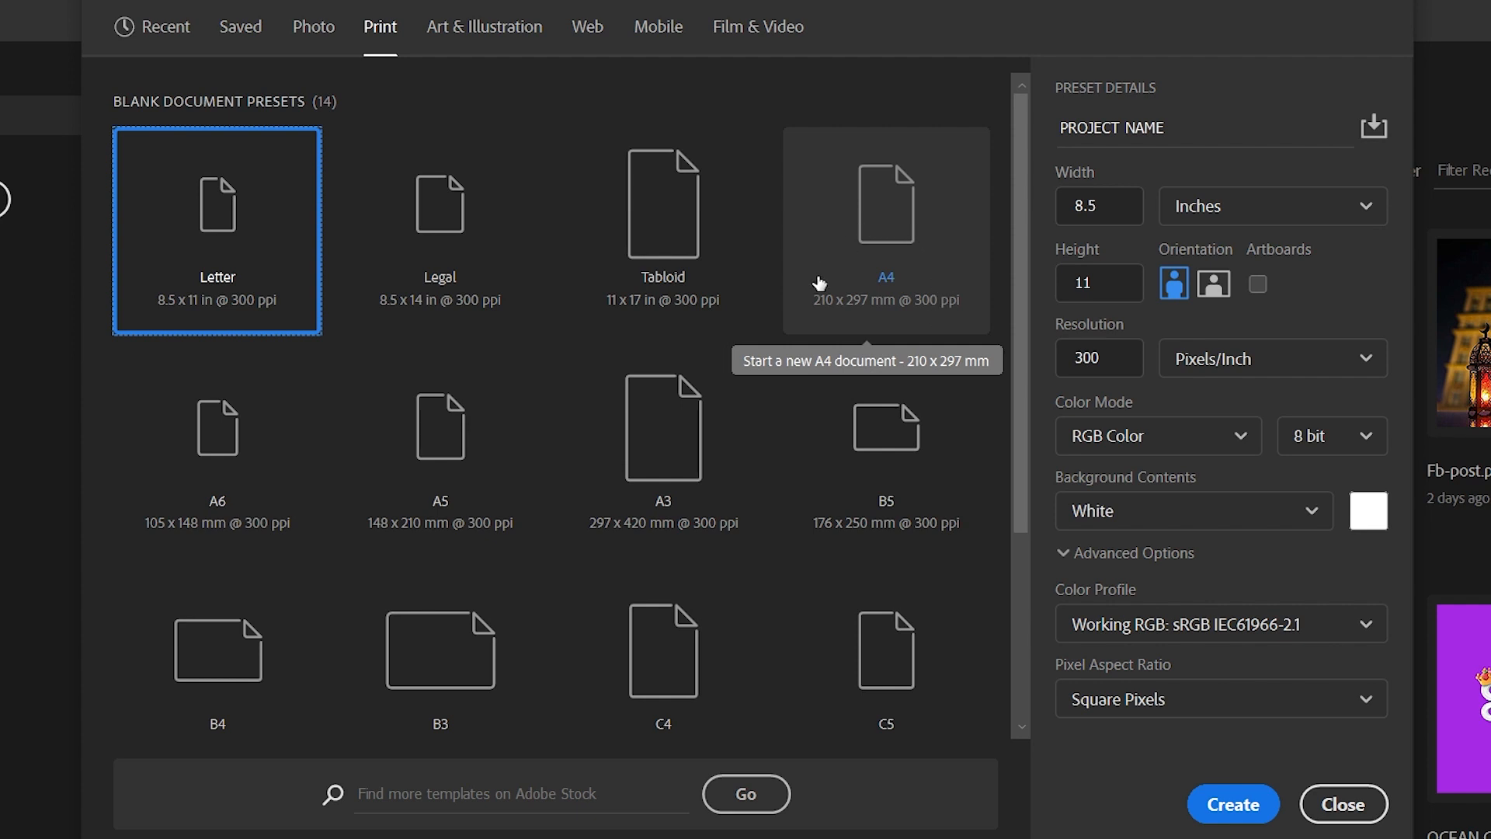
click(592, 32)
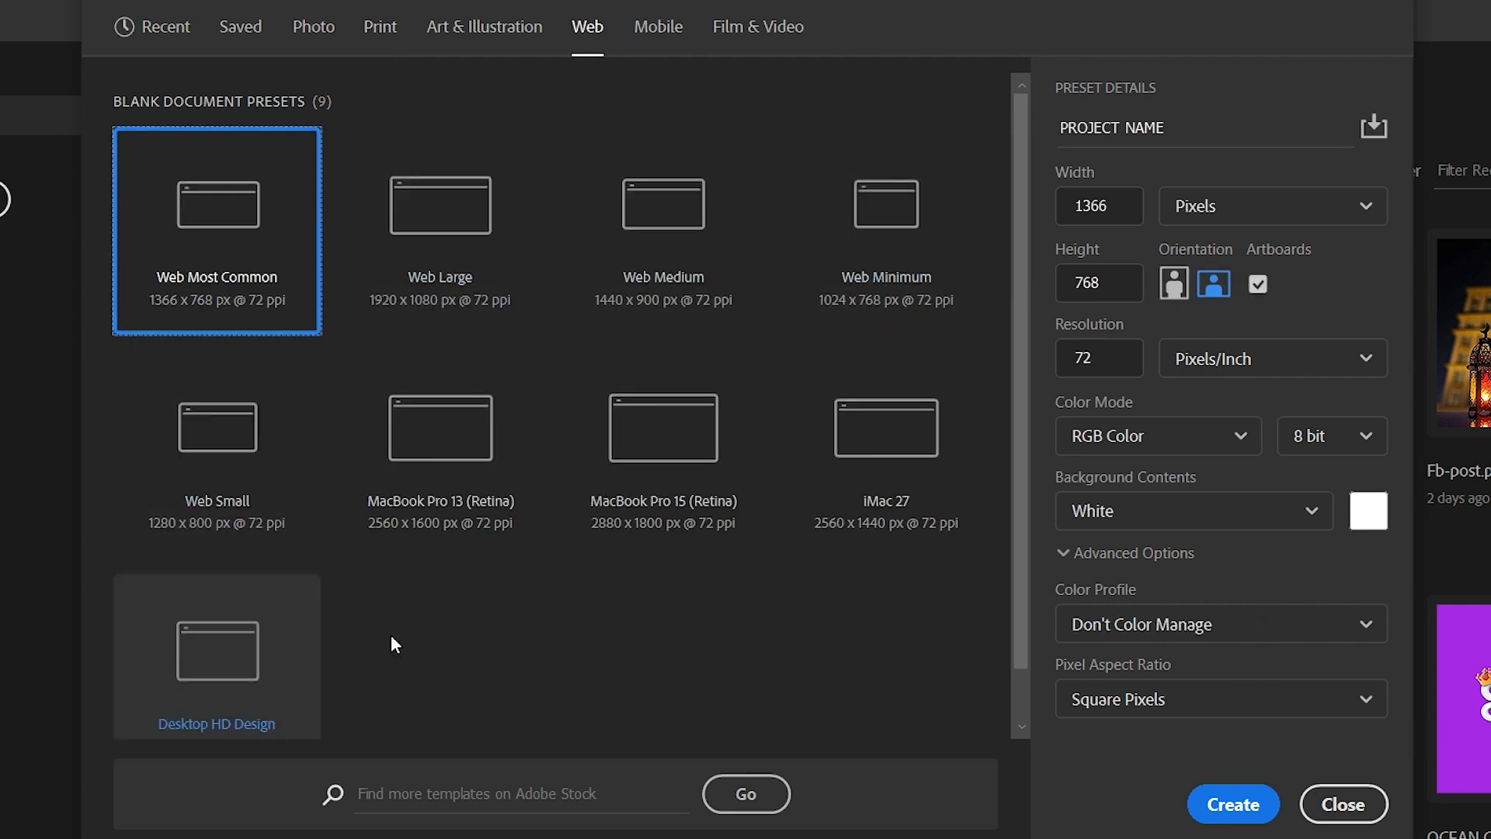
click(671, 48)
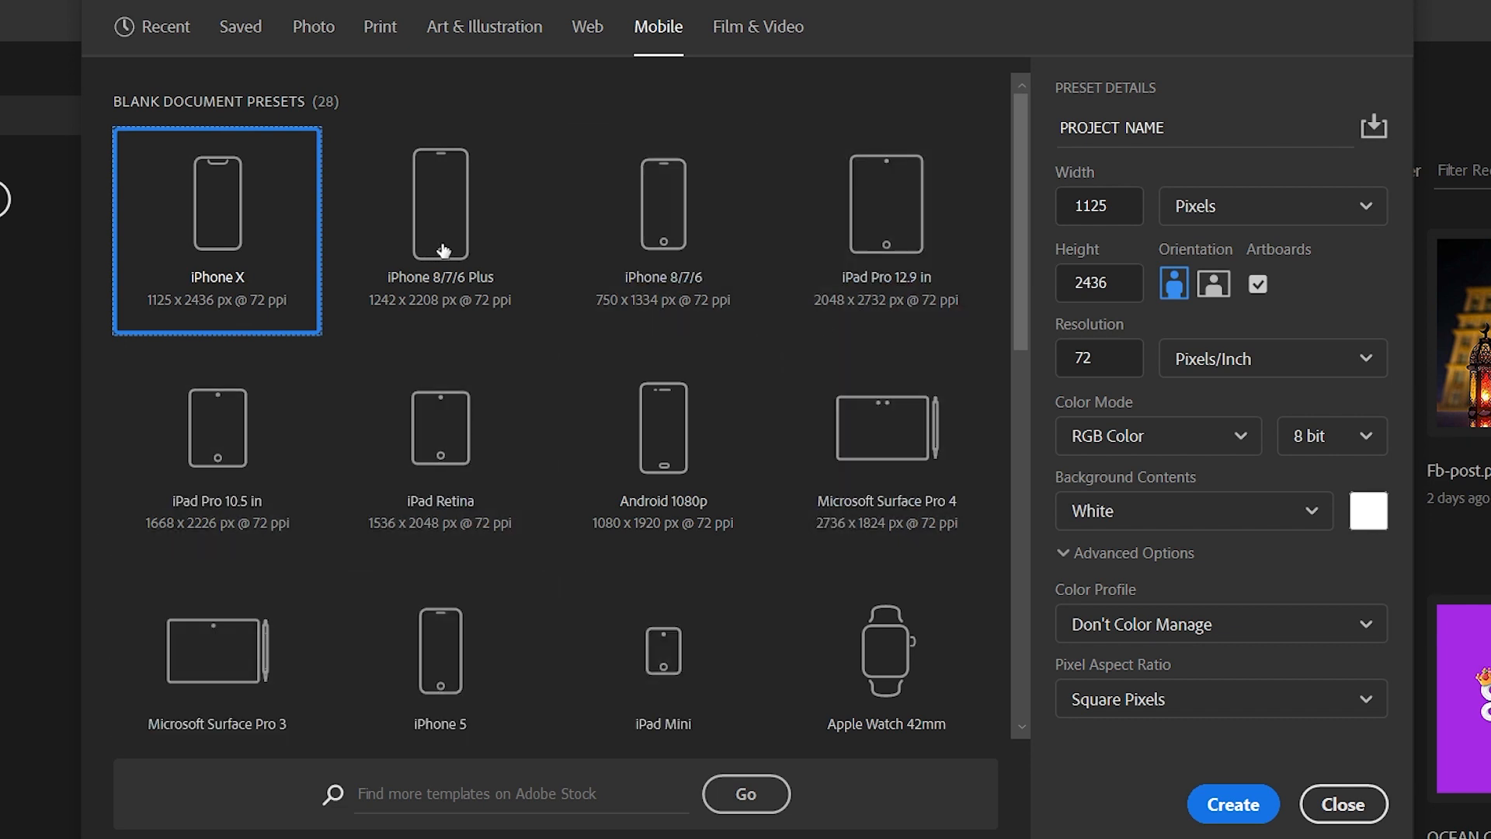
click(174, 40)
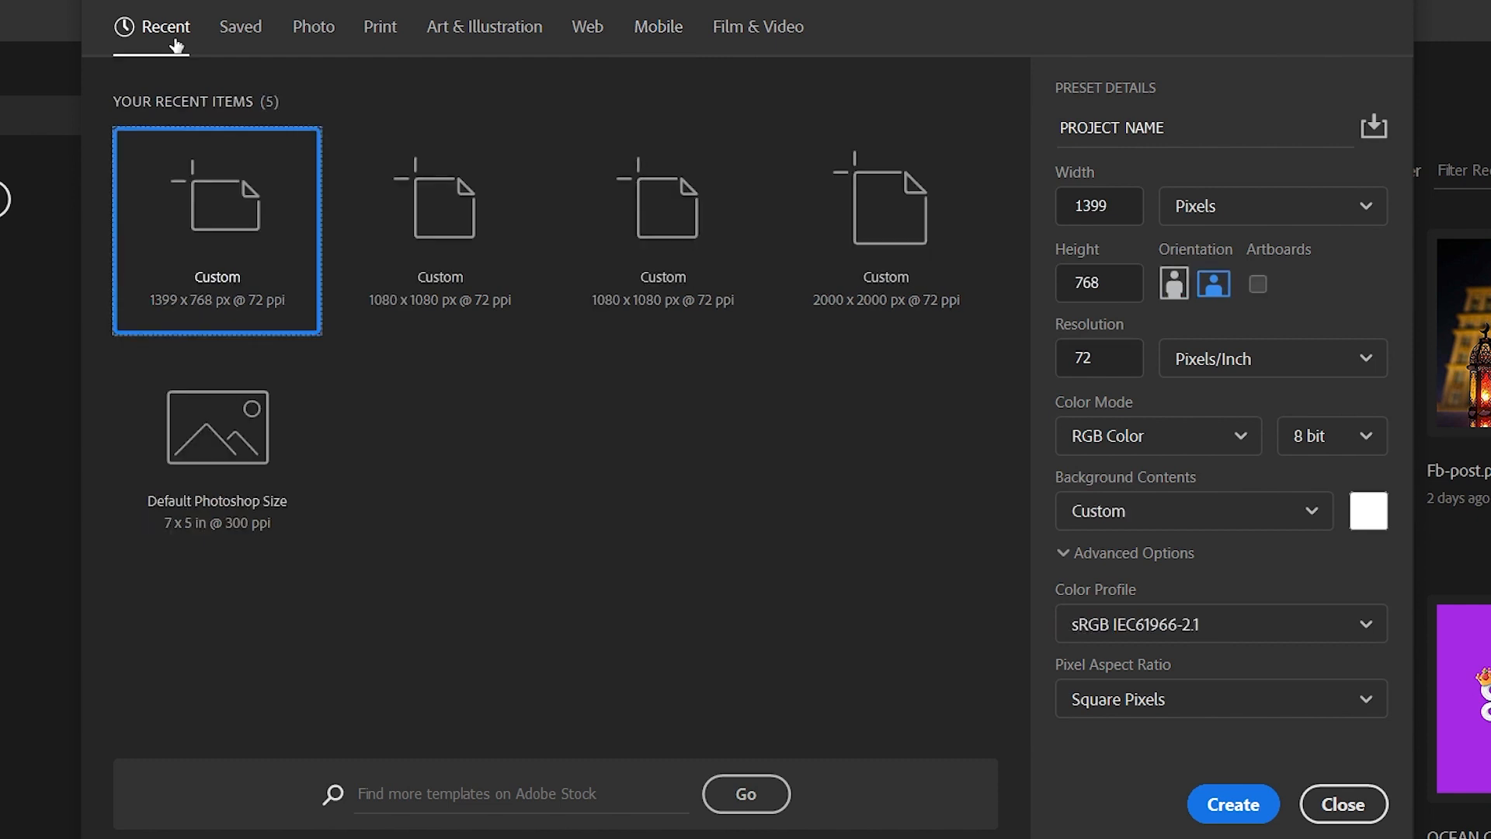
- Name the new document "FIRST INSTAGRAM POST"
click(1180, 127)
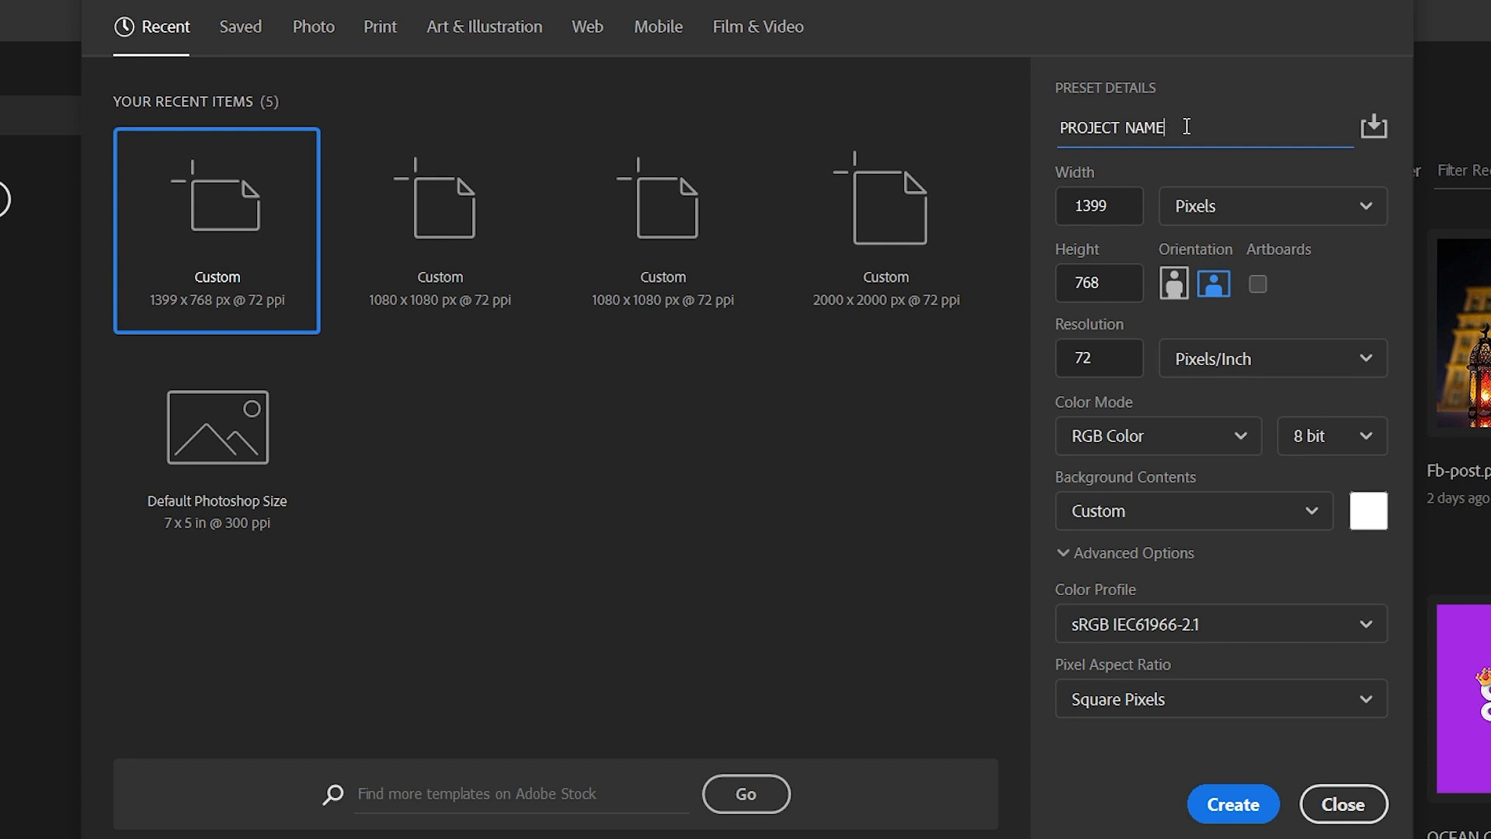
drag(1176, 127, 1062, 127)
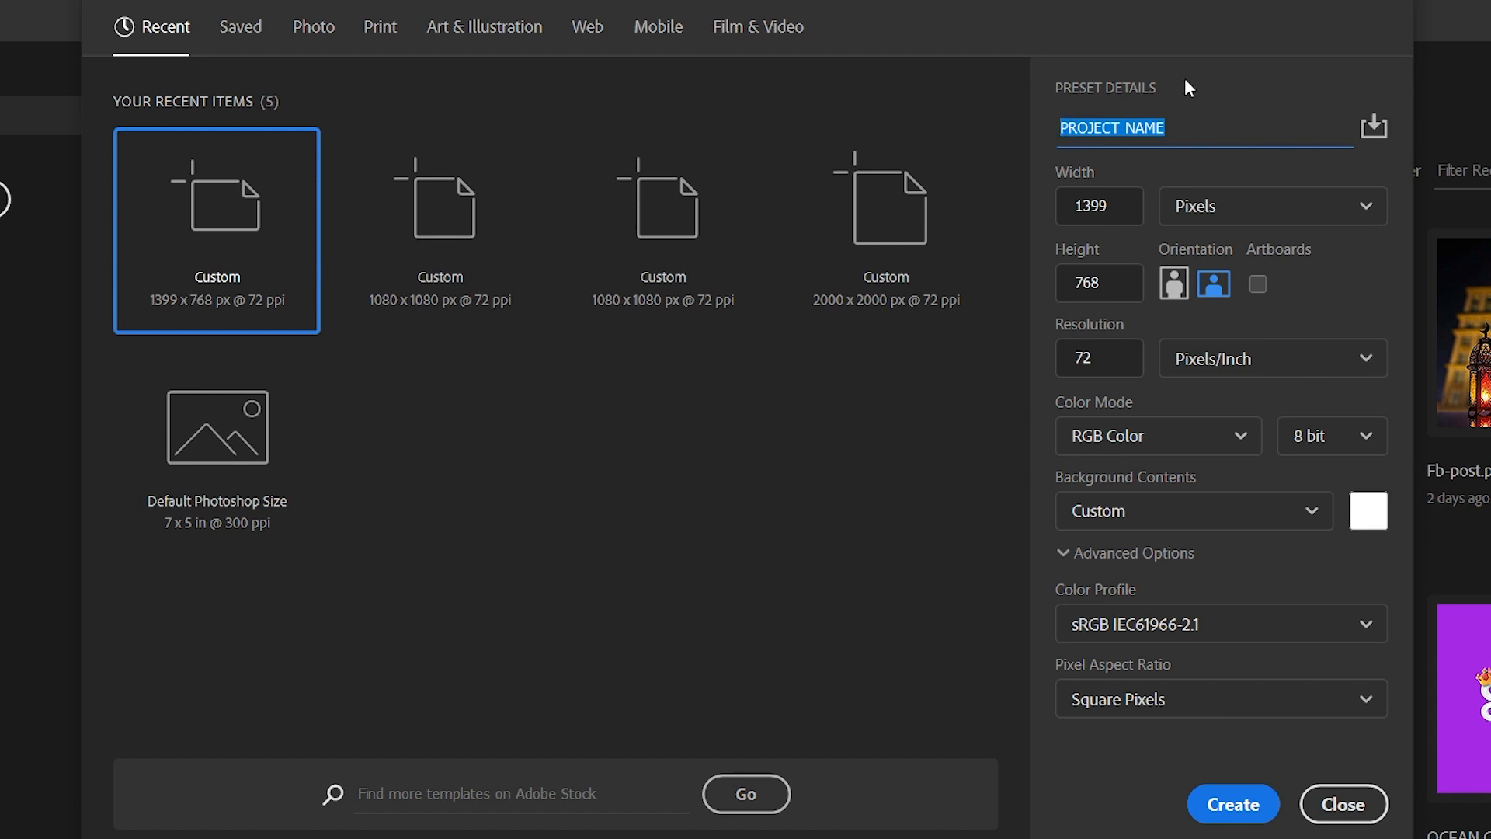
key(BackSpace)
text(FIRST )
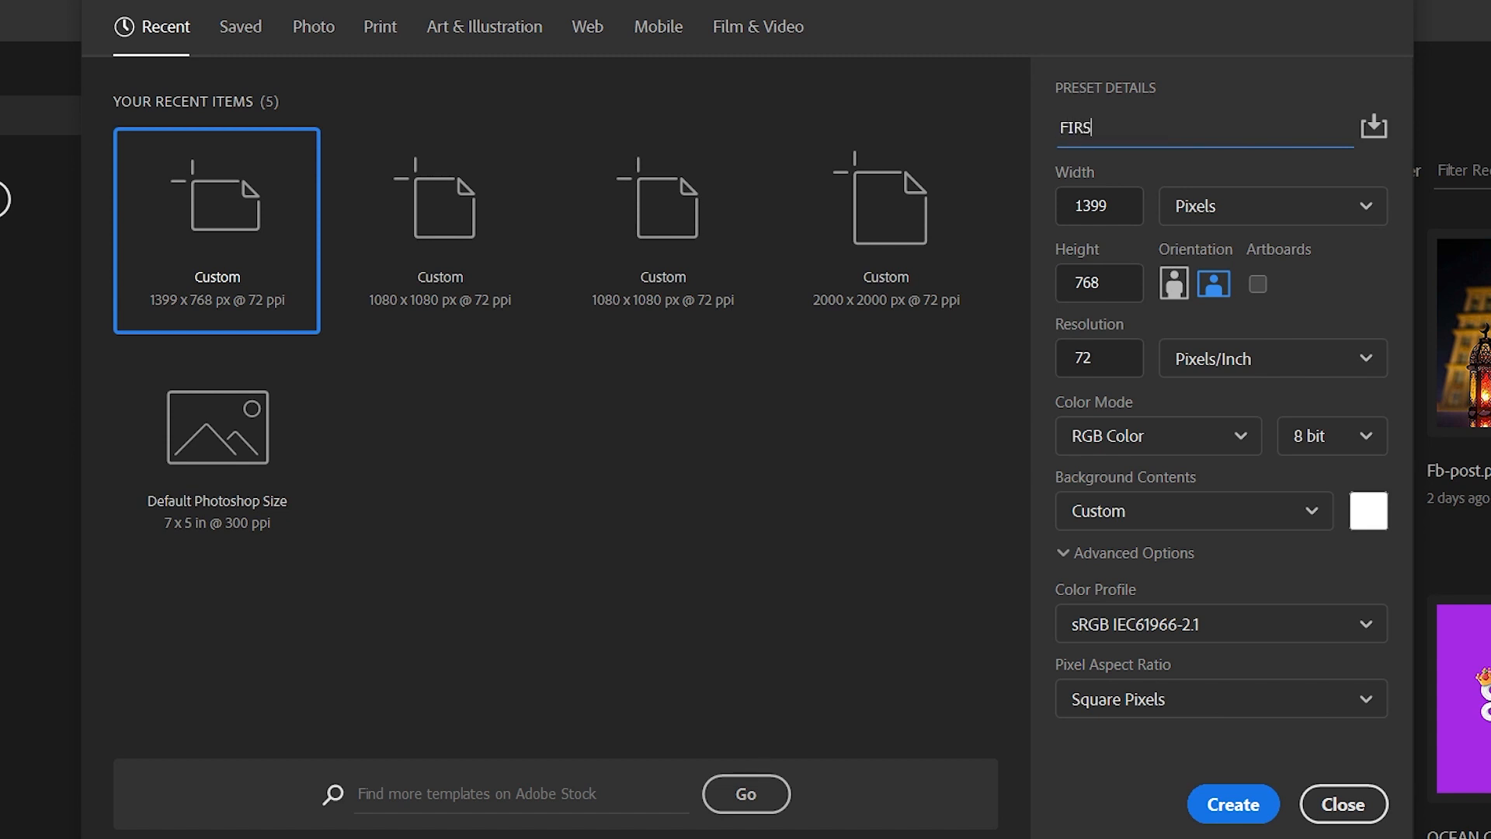
text(INSTAGRAM POST)
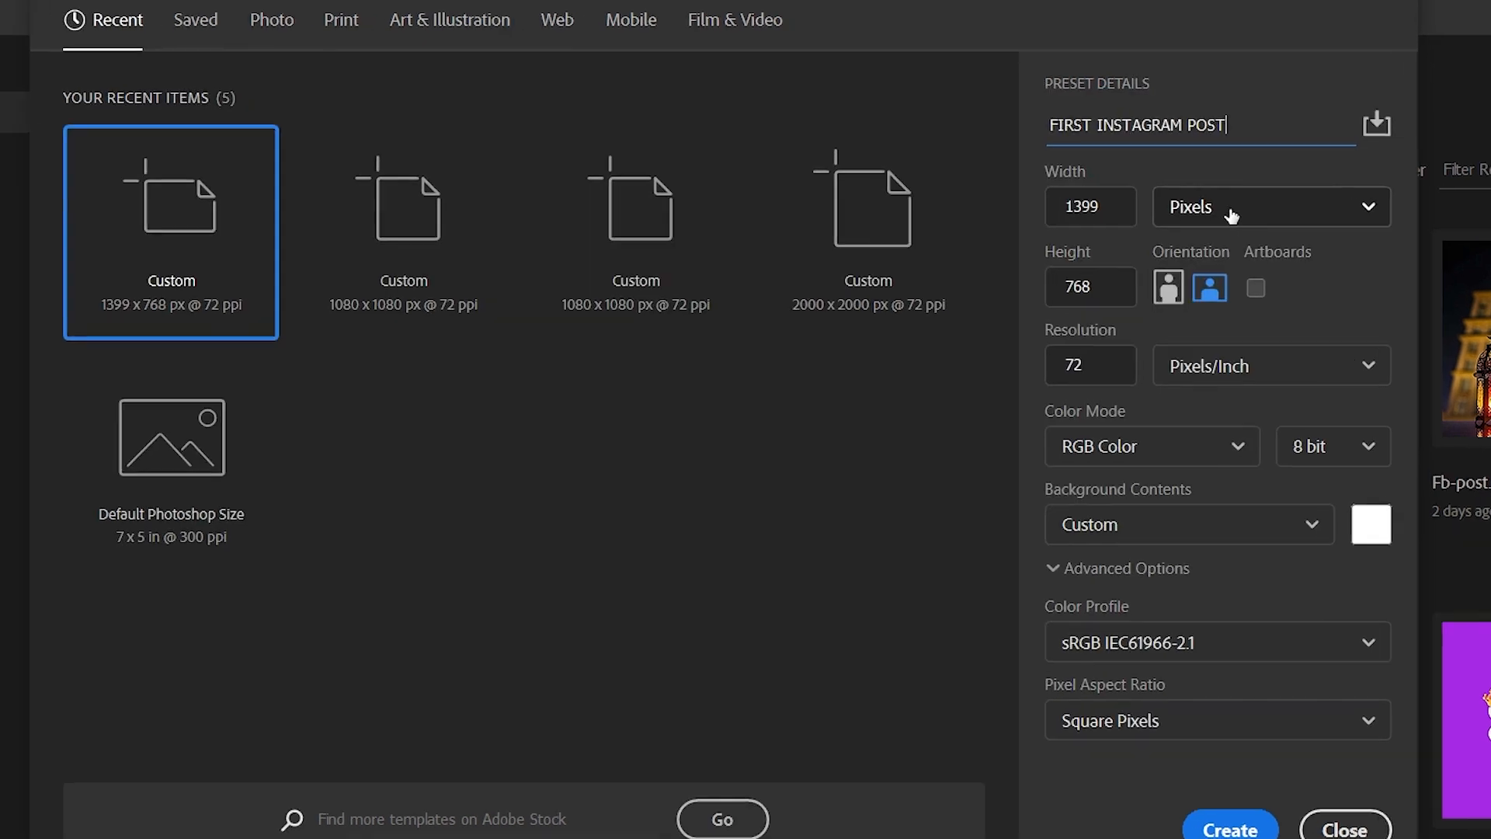
- Switch the document units to inches and set the size to 6 inches wide by 4 inches high
click(1233, 213)
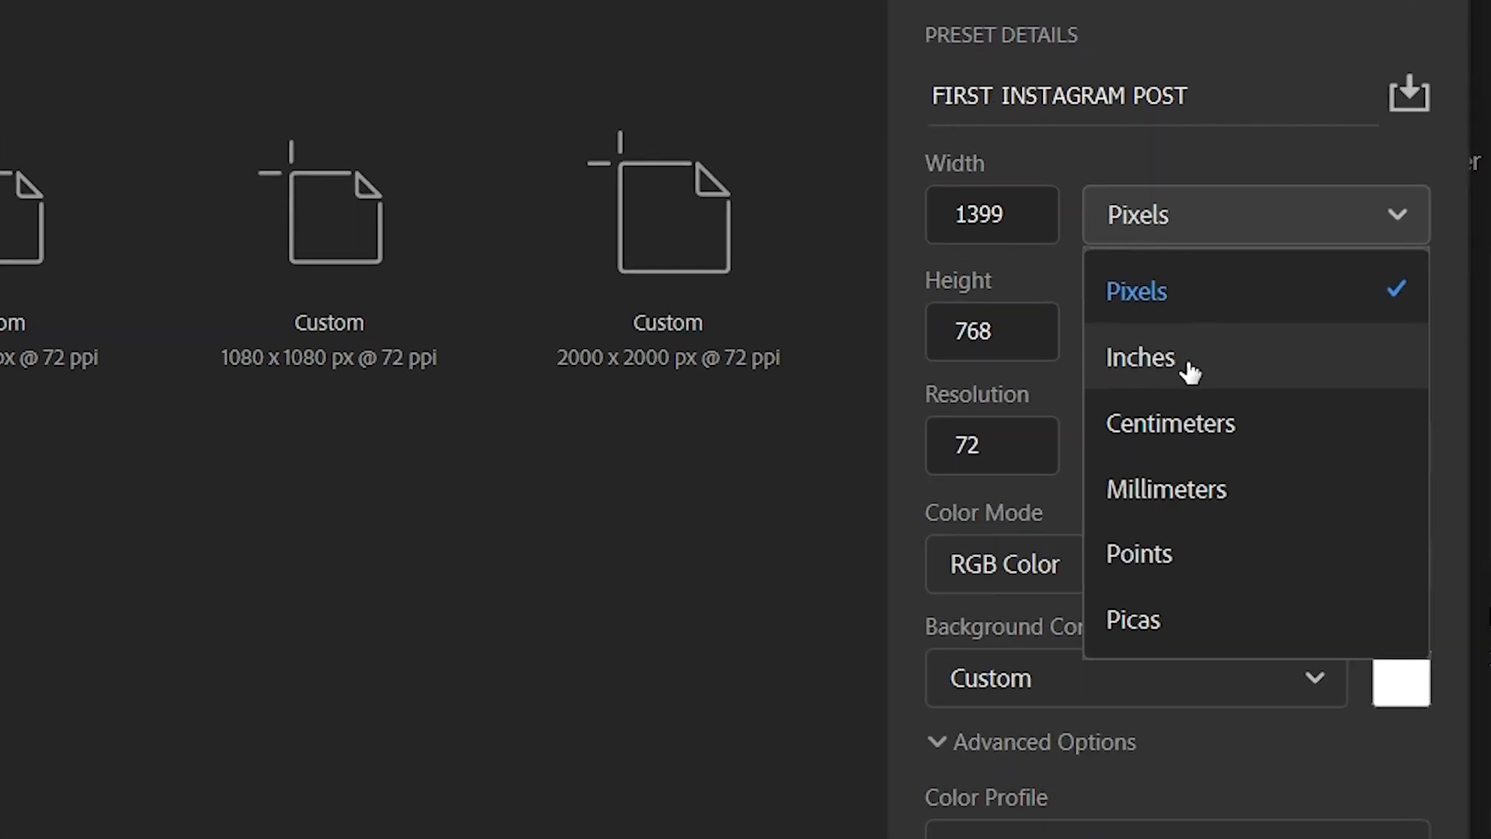
click(1187, 359)
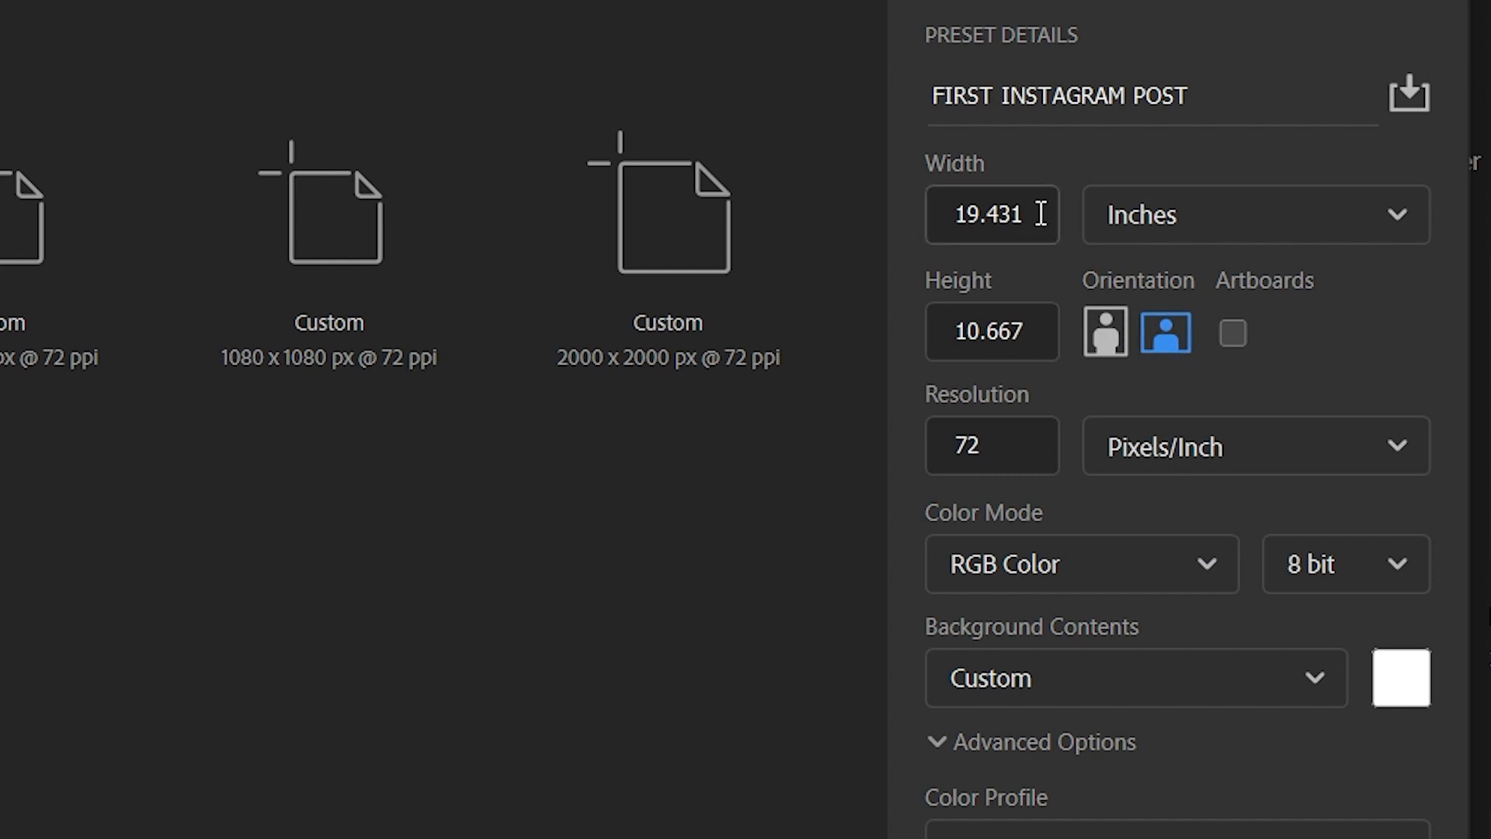
drag(956, 210, 1032, 210)
text(6)
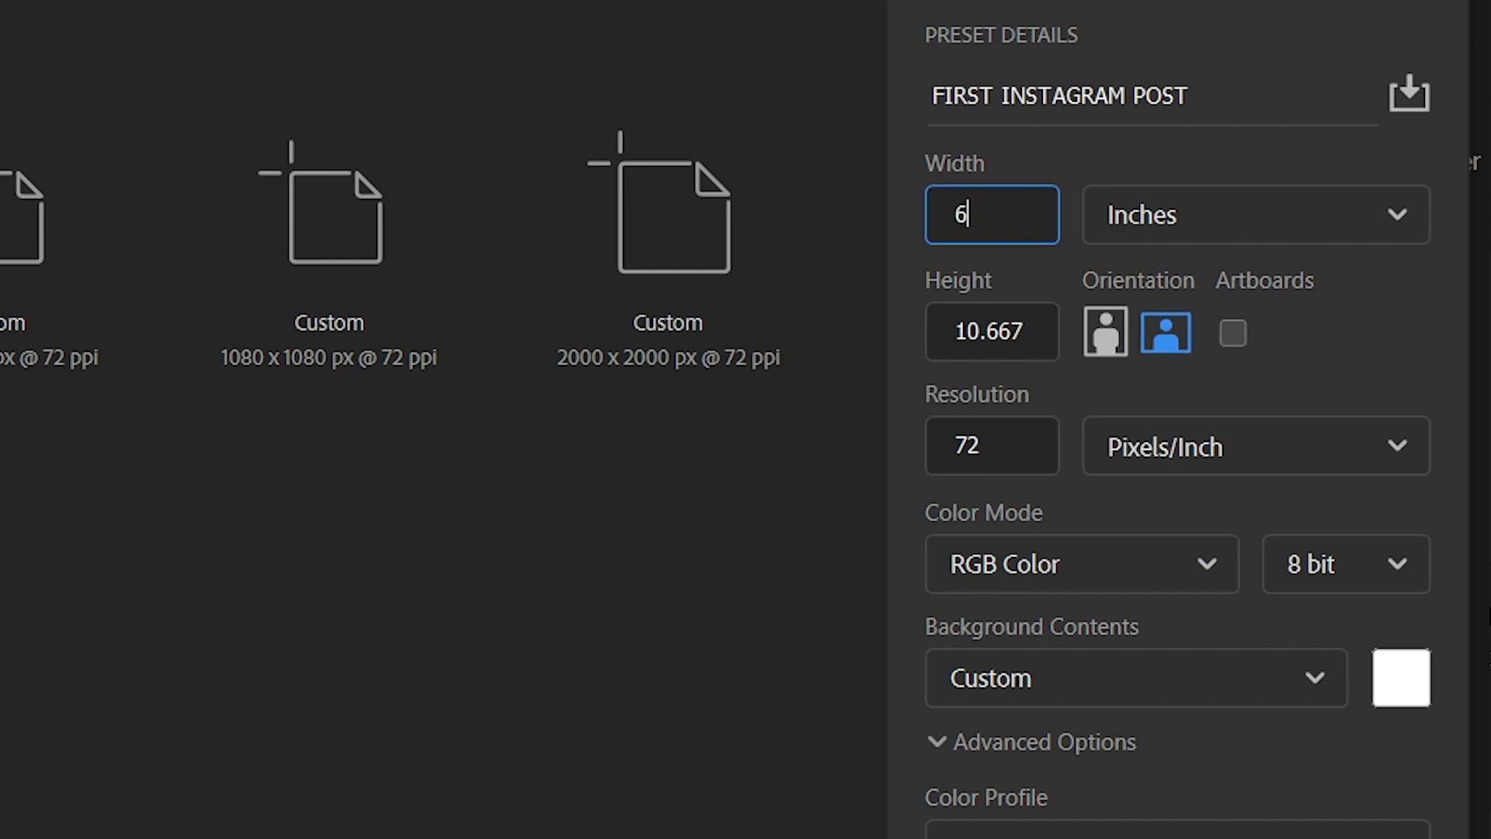
click(1037, 341)
drag(946, 329, 1014, 319)
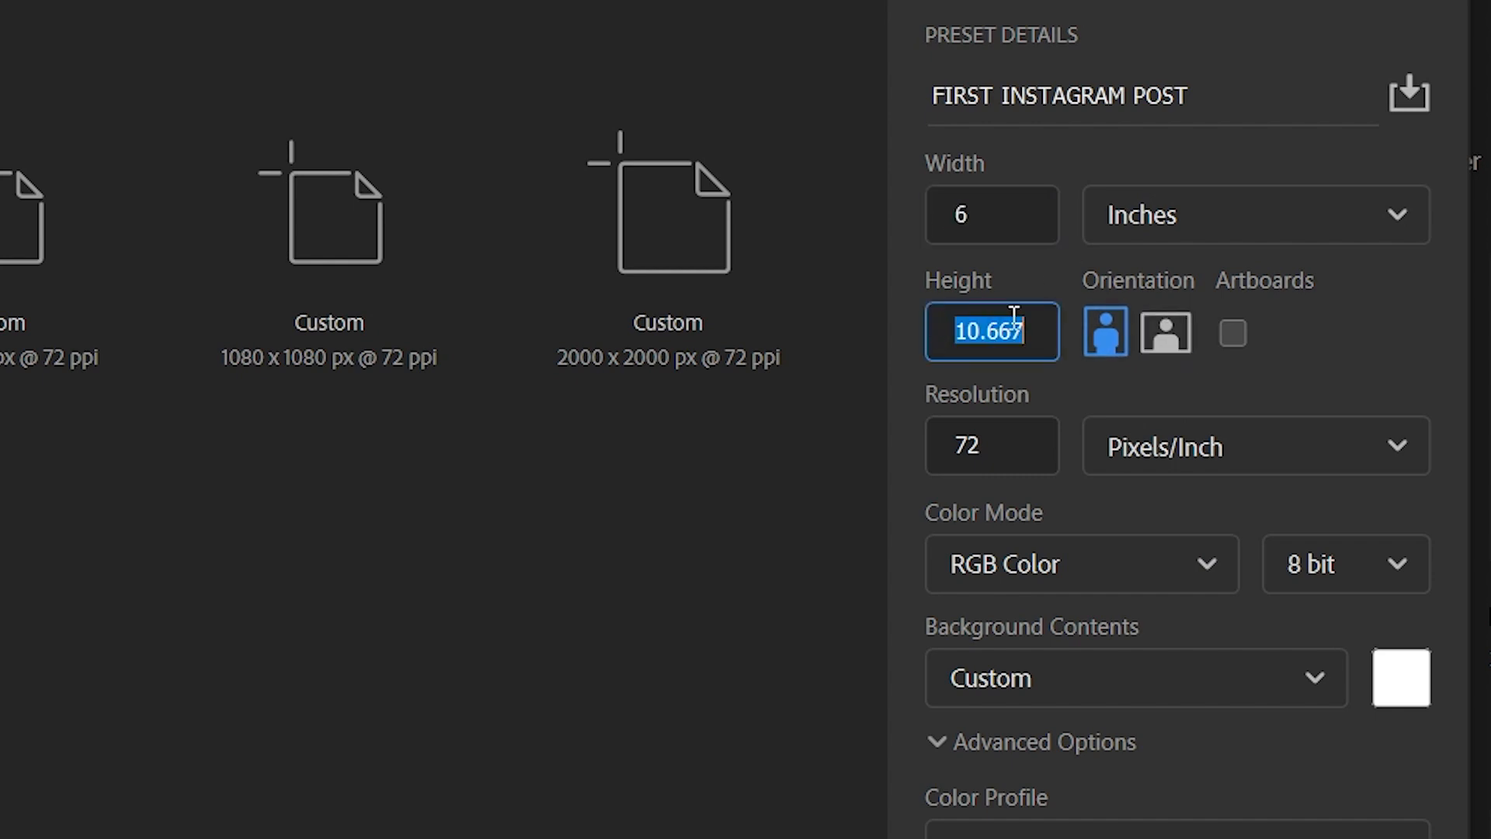
text(4)
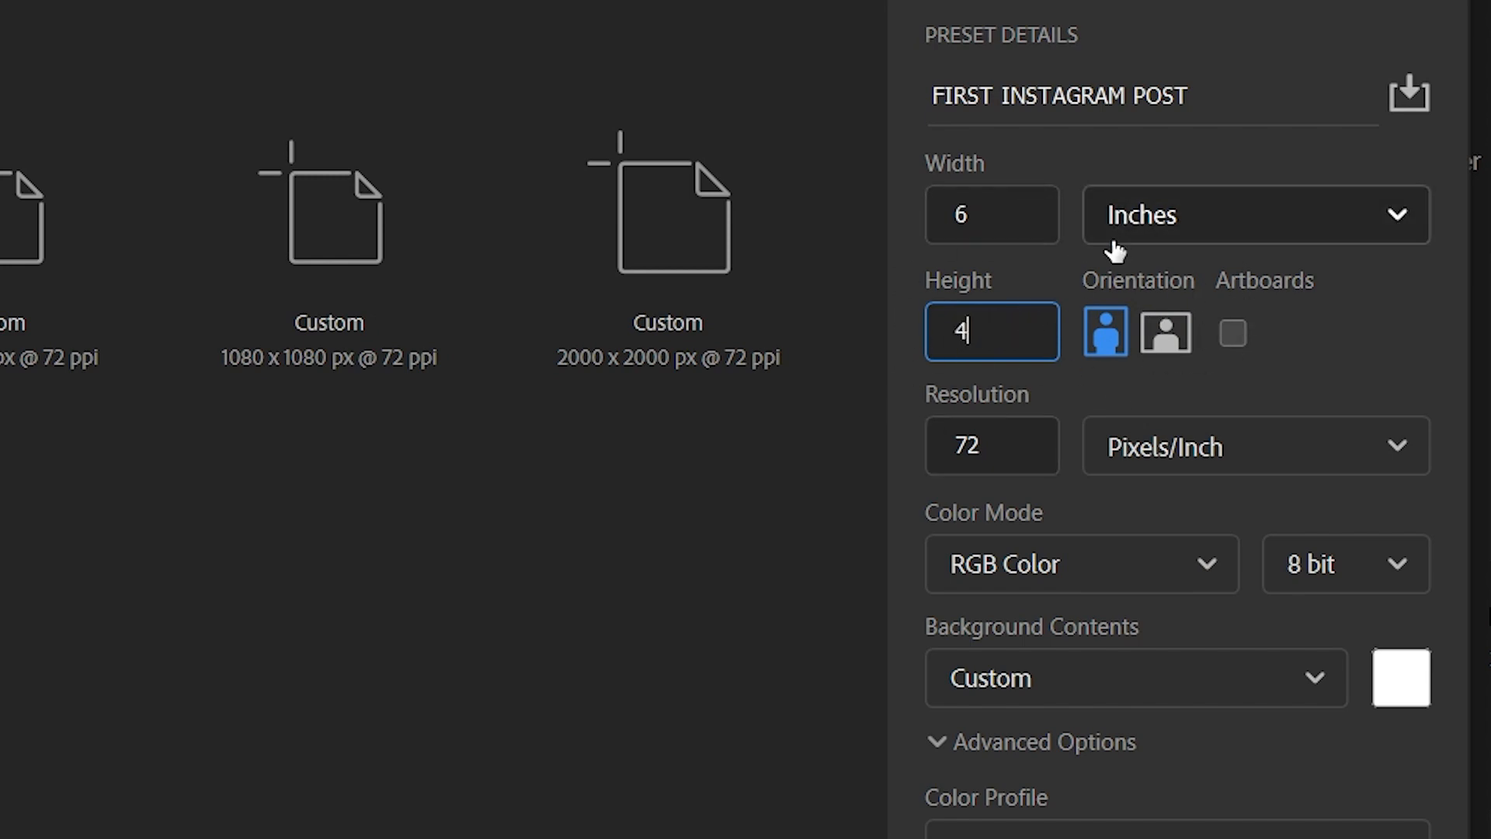
- Switch the document units to pixels and set both width and height to 1080
click(1200, 216)
click(1195, 281)
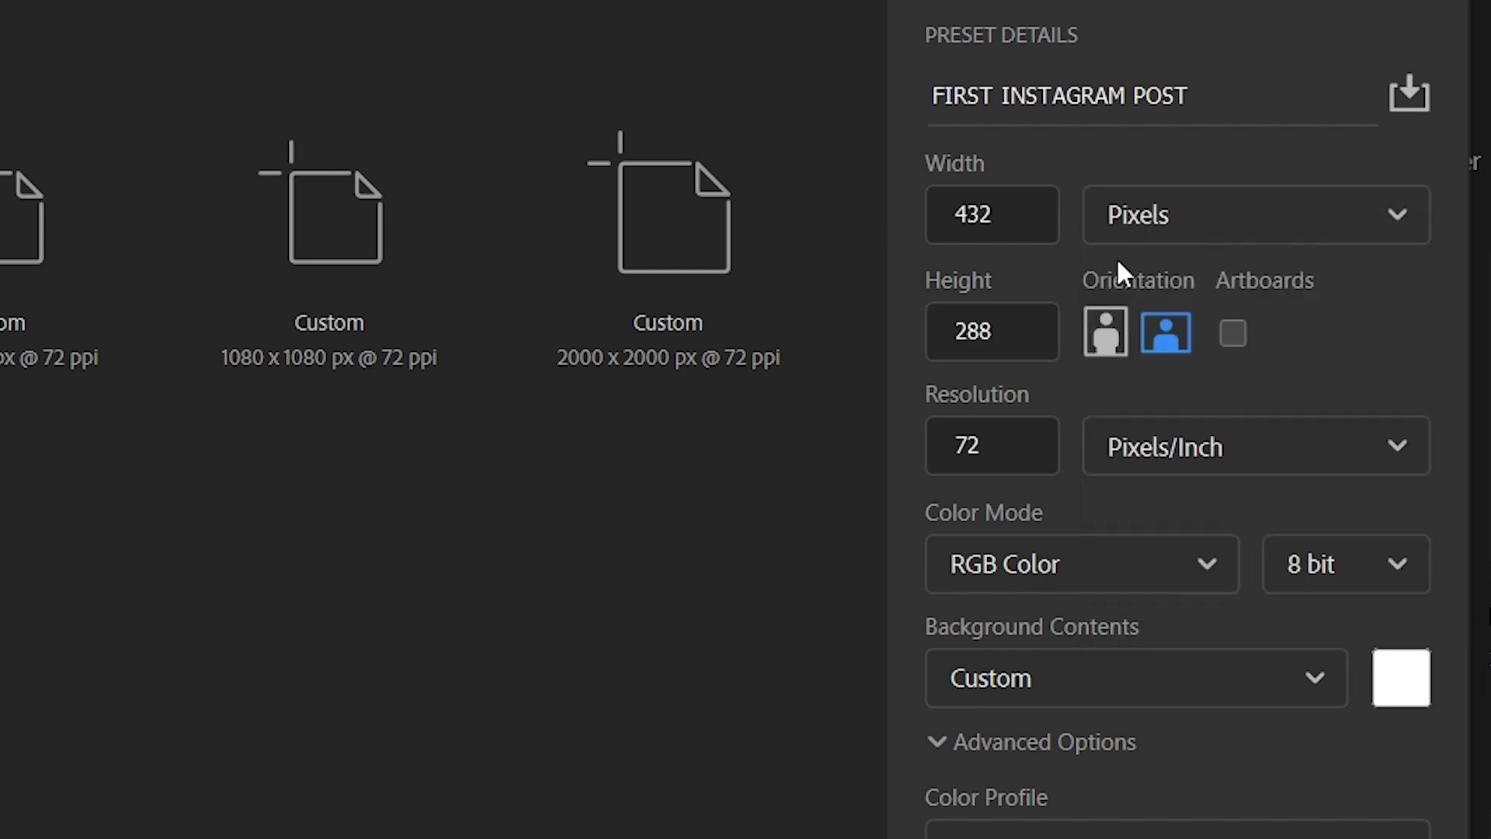
double_click(1010, 224)
text(108)
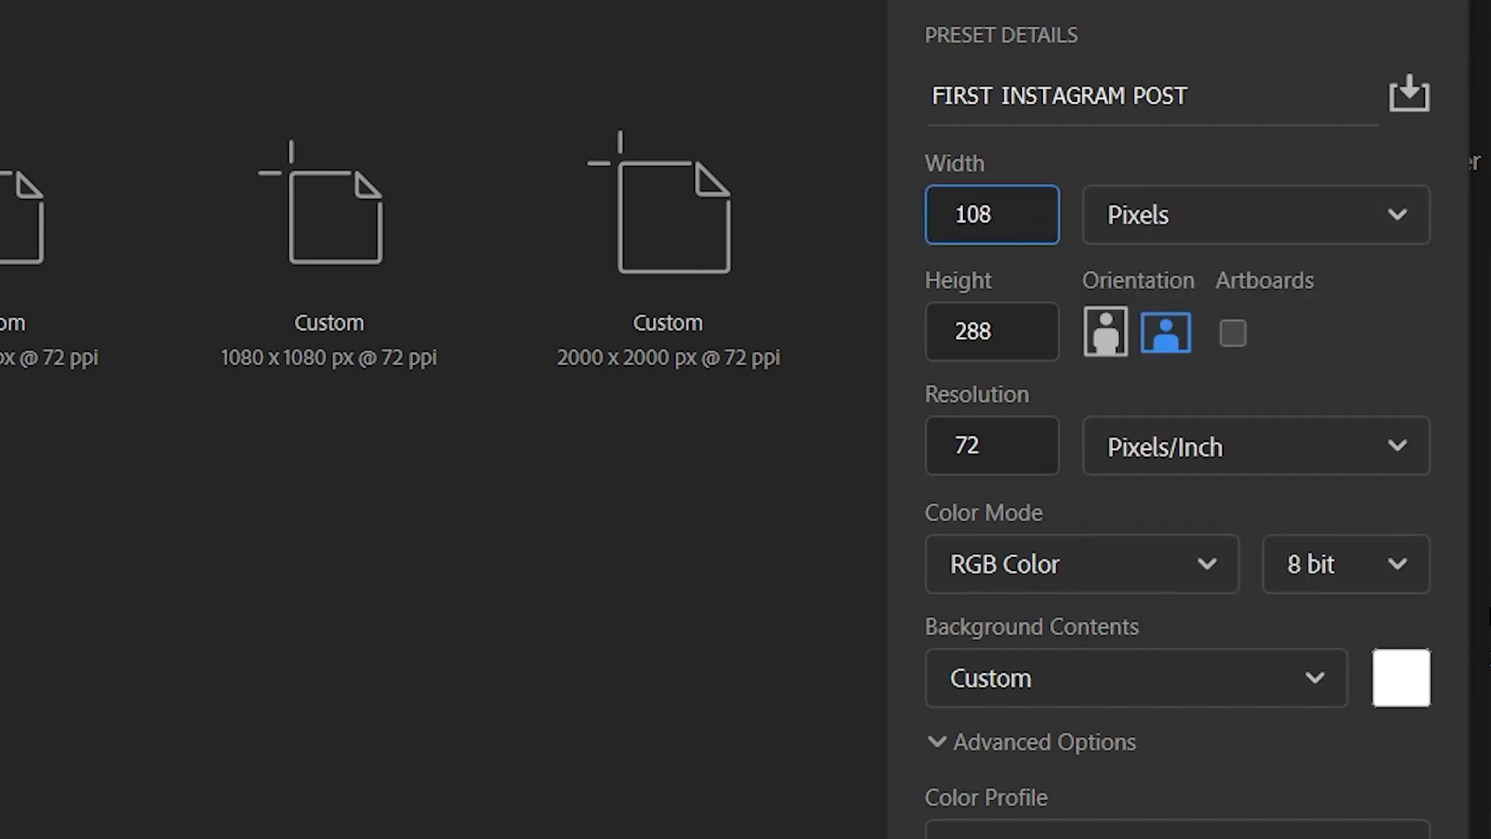
text(0)
double_click(942, 342)
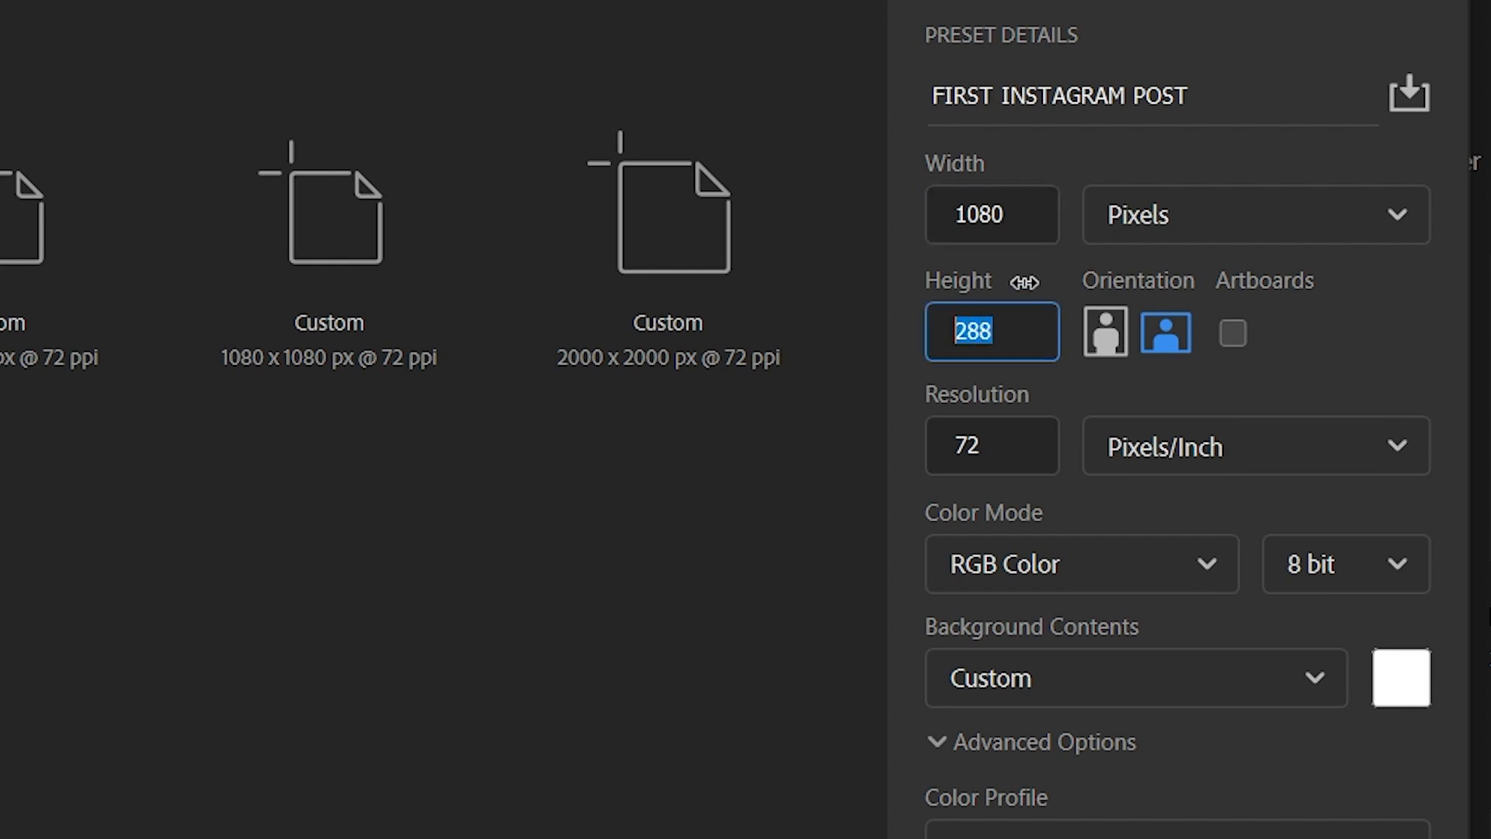
text(1080)
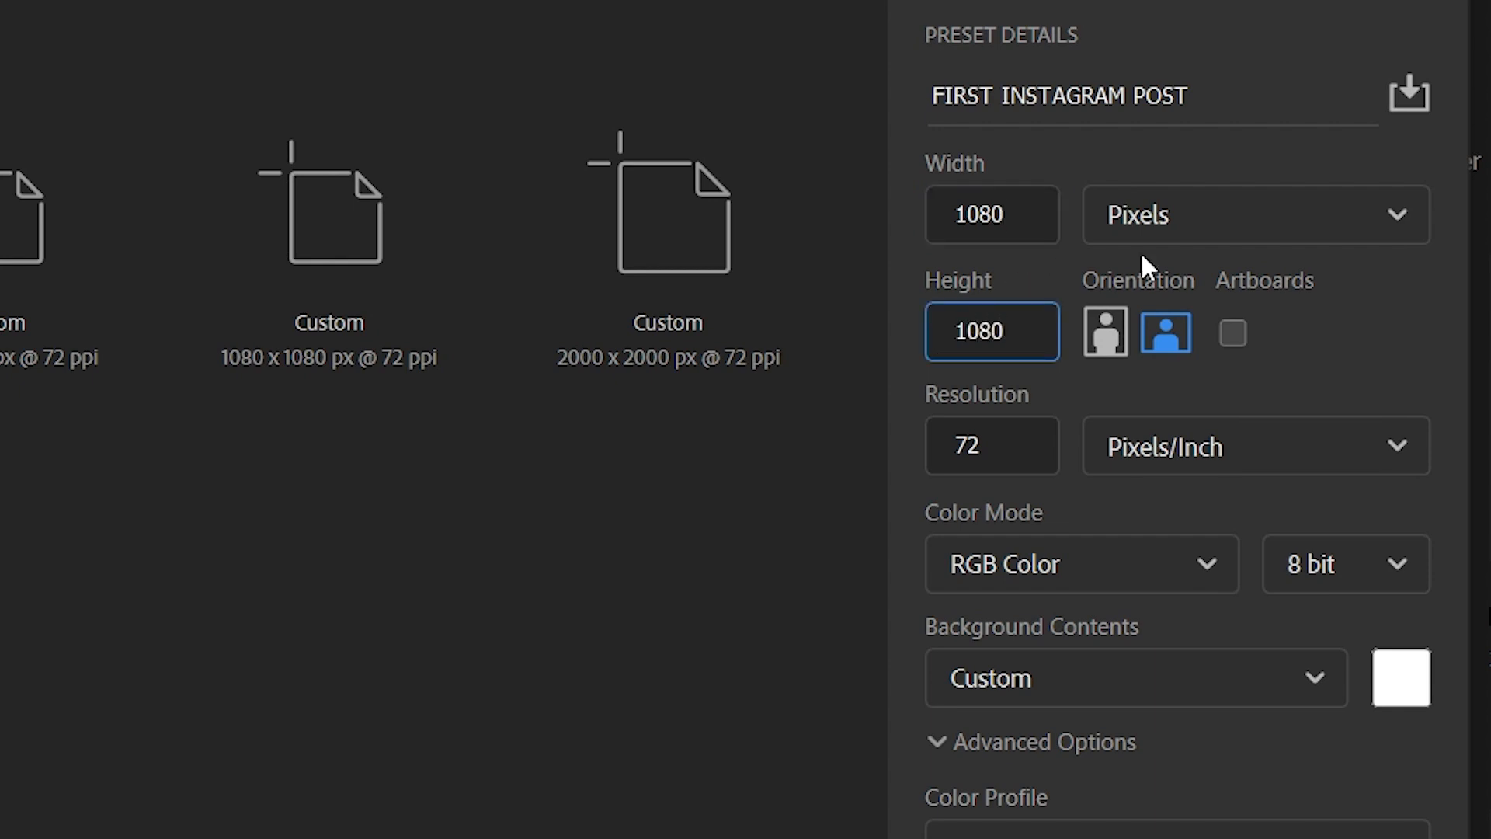
- Set the document resolution to 72 pixels/inch
click(1053, 257)
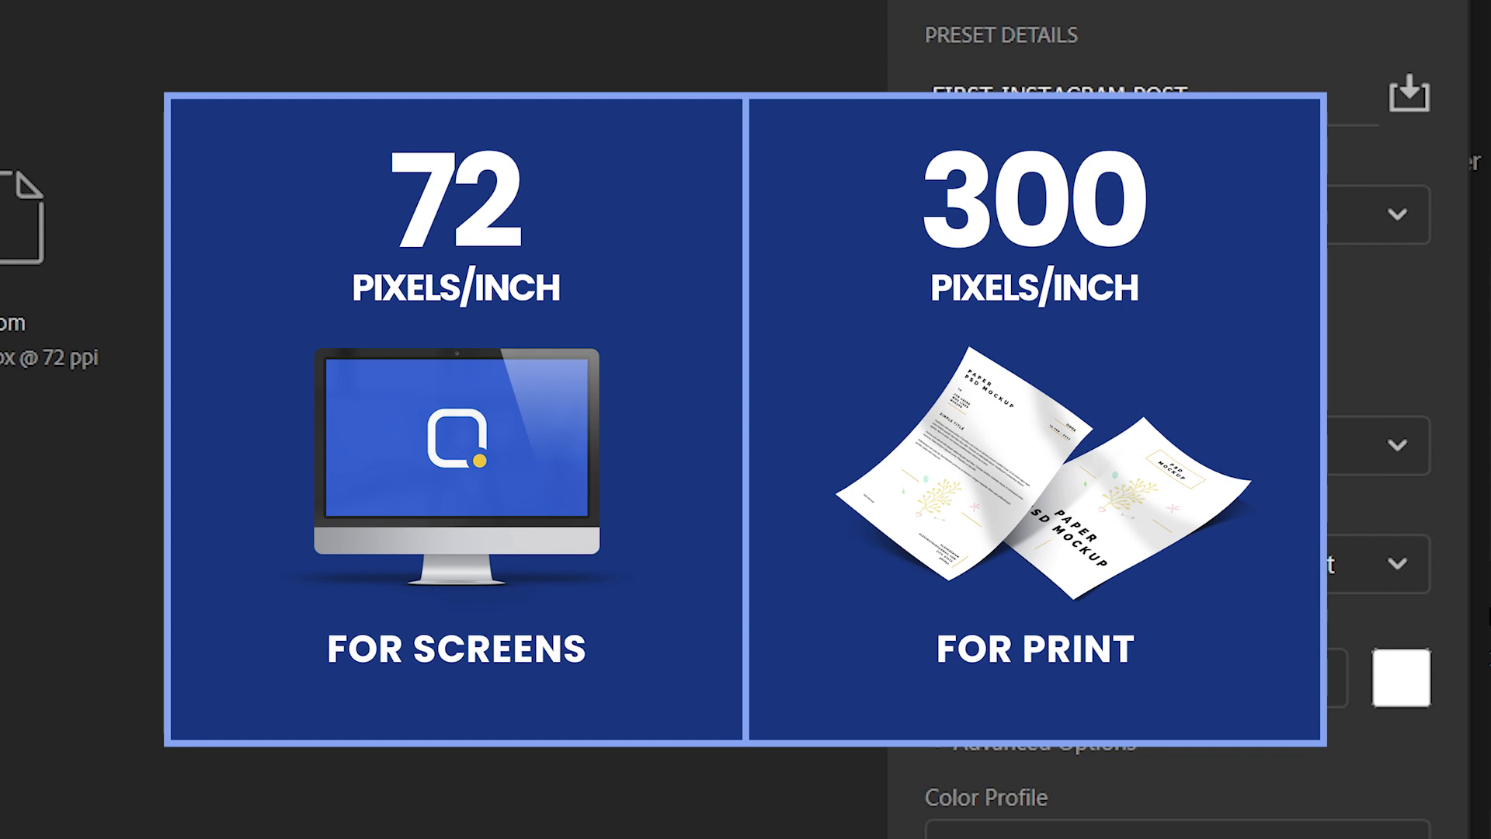
key(BackSpace)
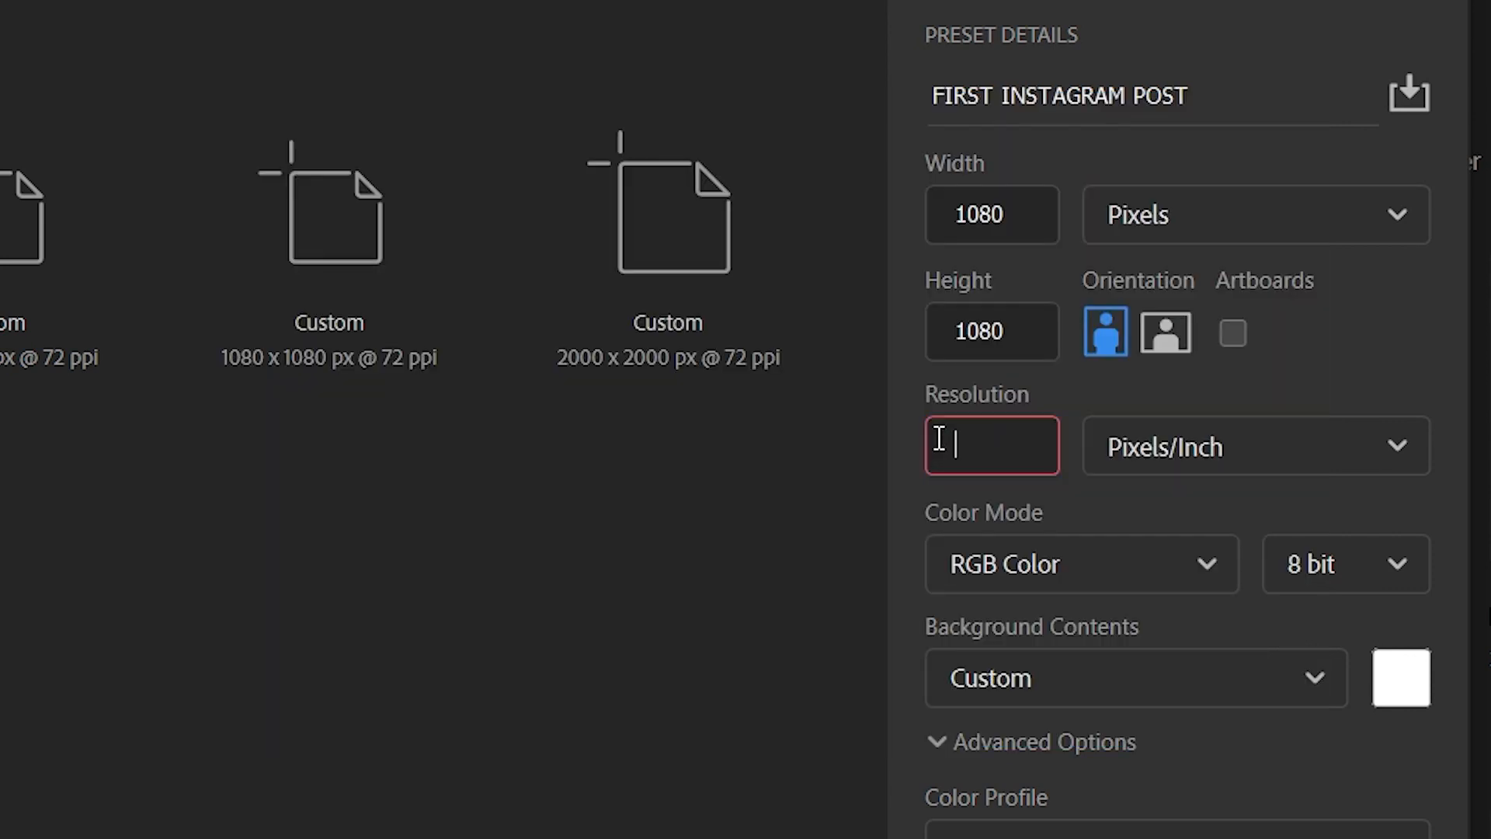
text(72)
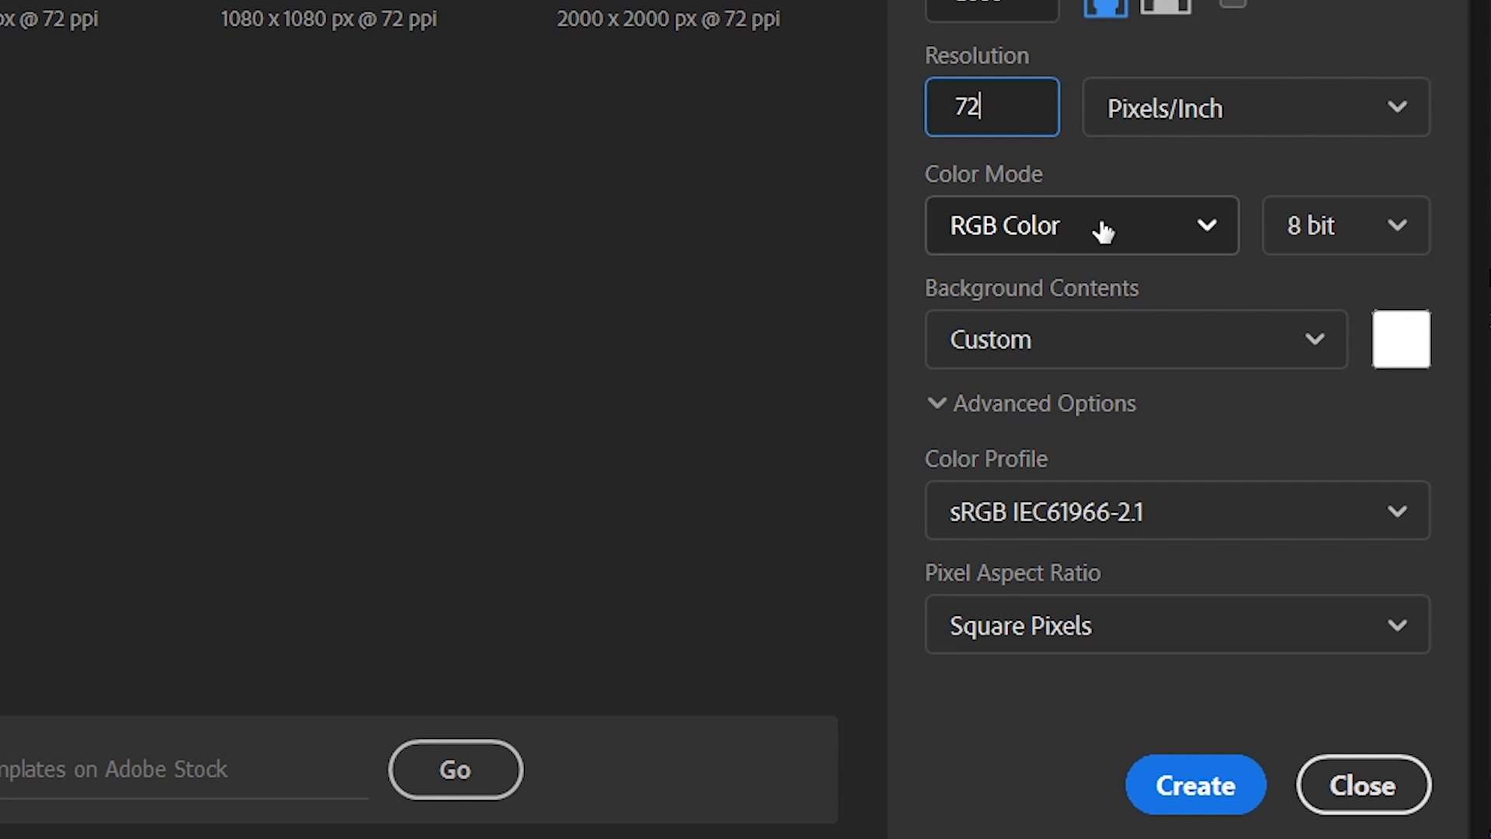
- Switch the new document's color mode to CMYK Color and back to RGB Color
click(1102, 227)
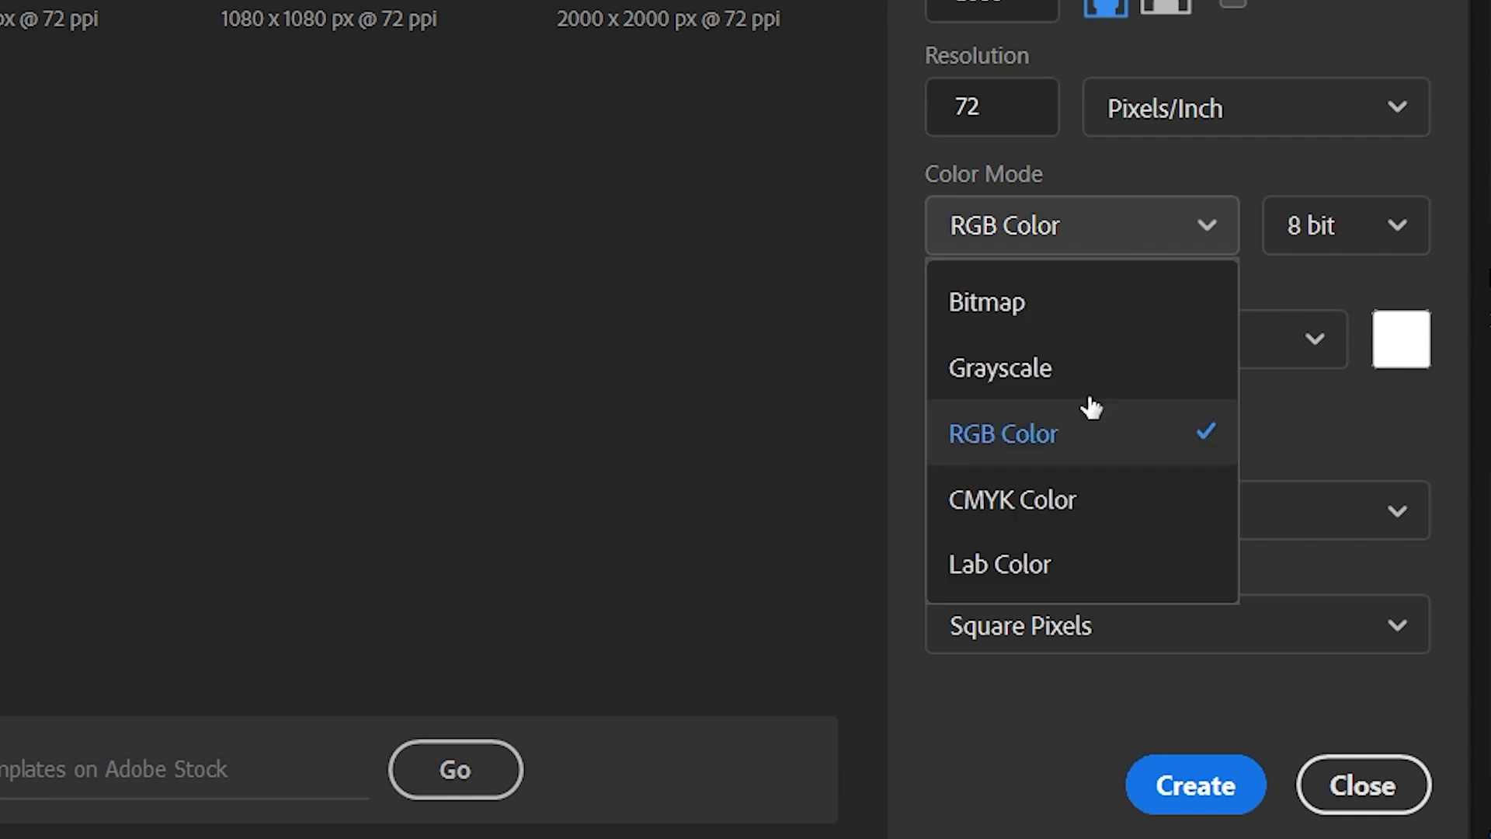
click(1059, 500)
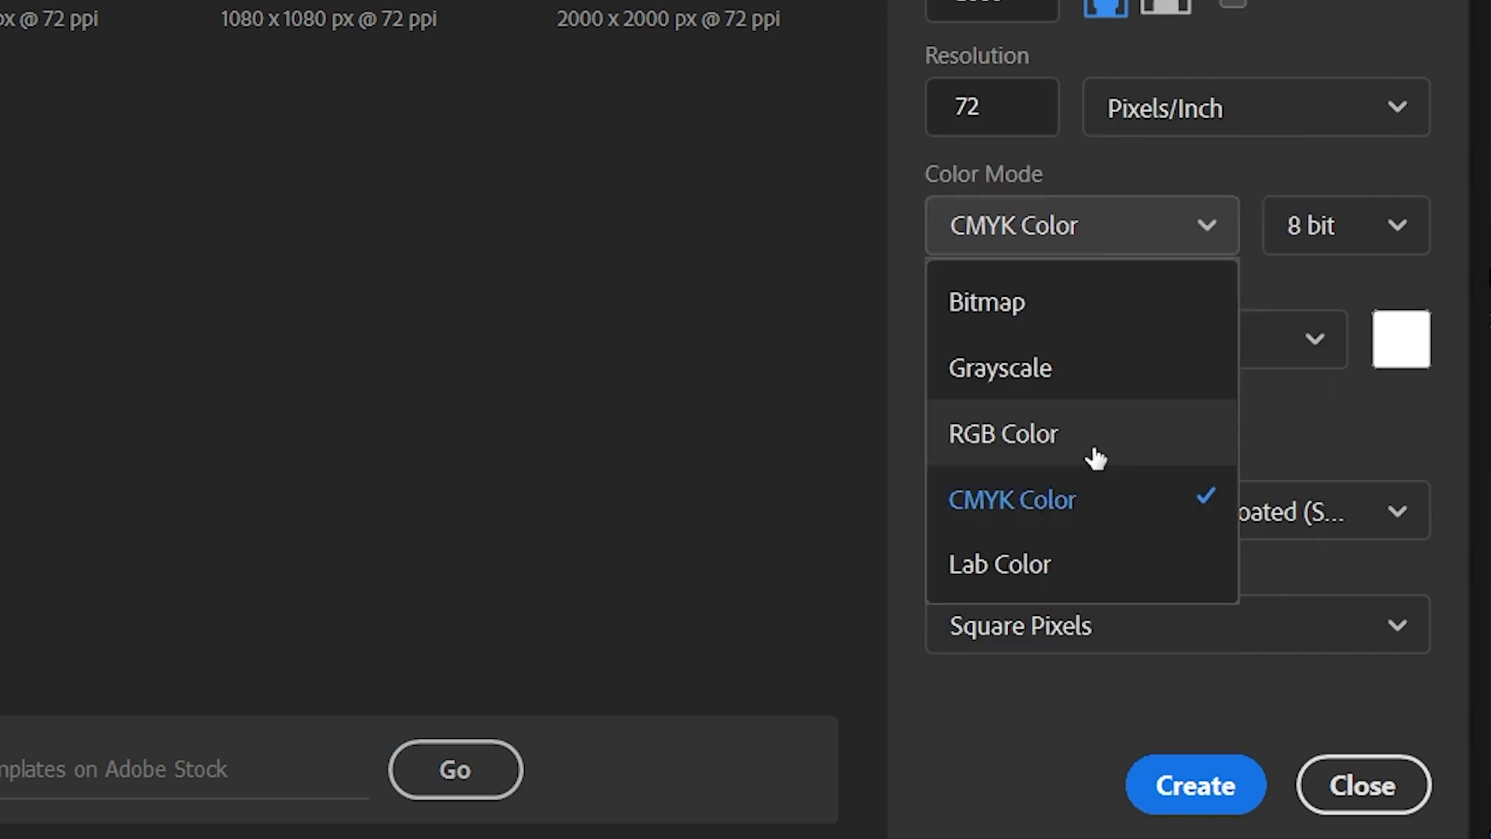
click(1098, 454)
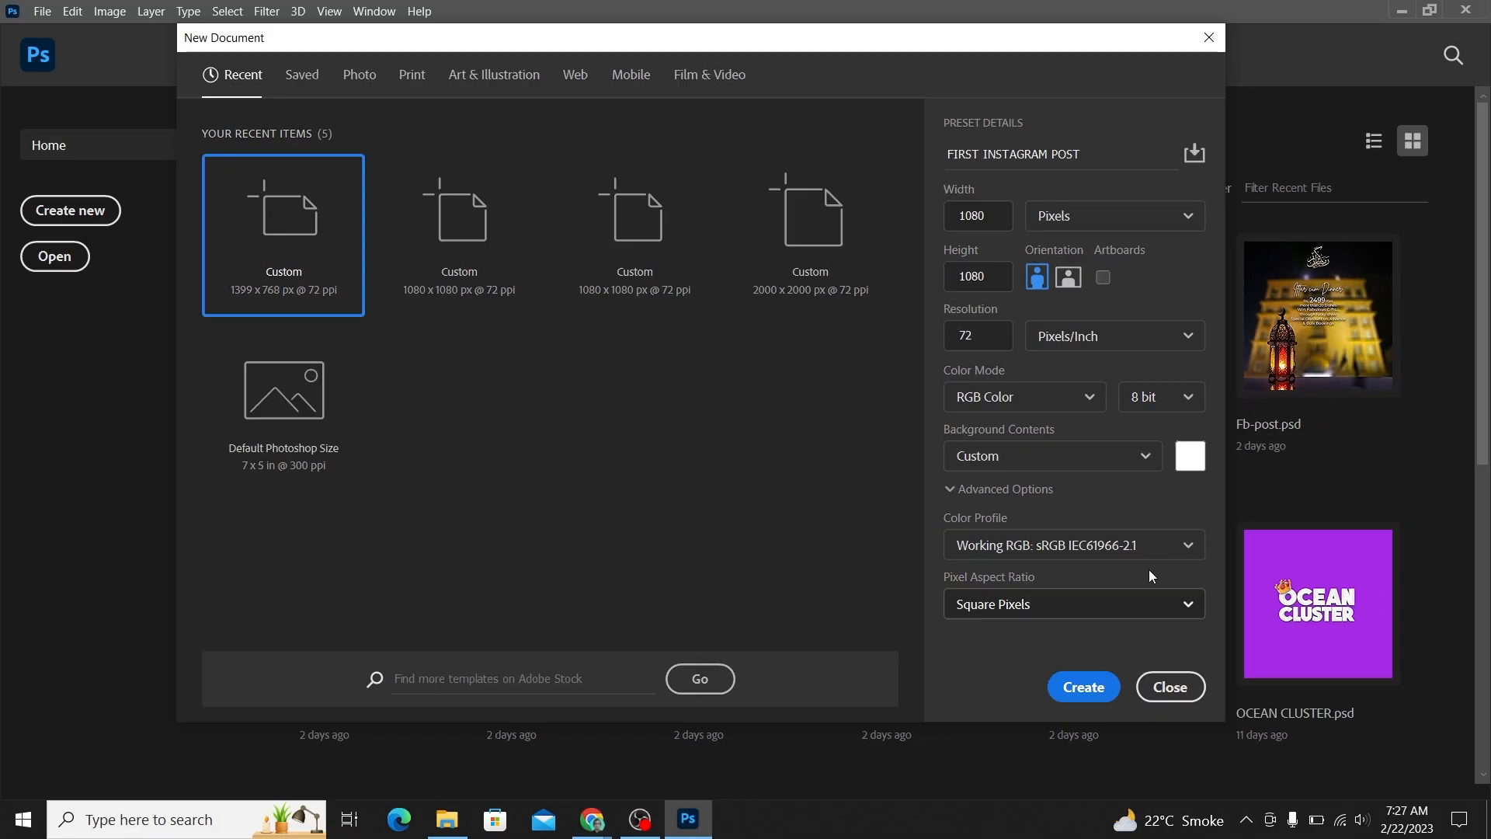
- Create the document, keeping RGB Color as its color mode
click(1072, 398)
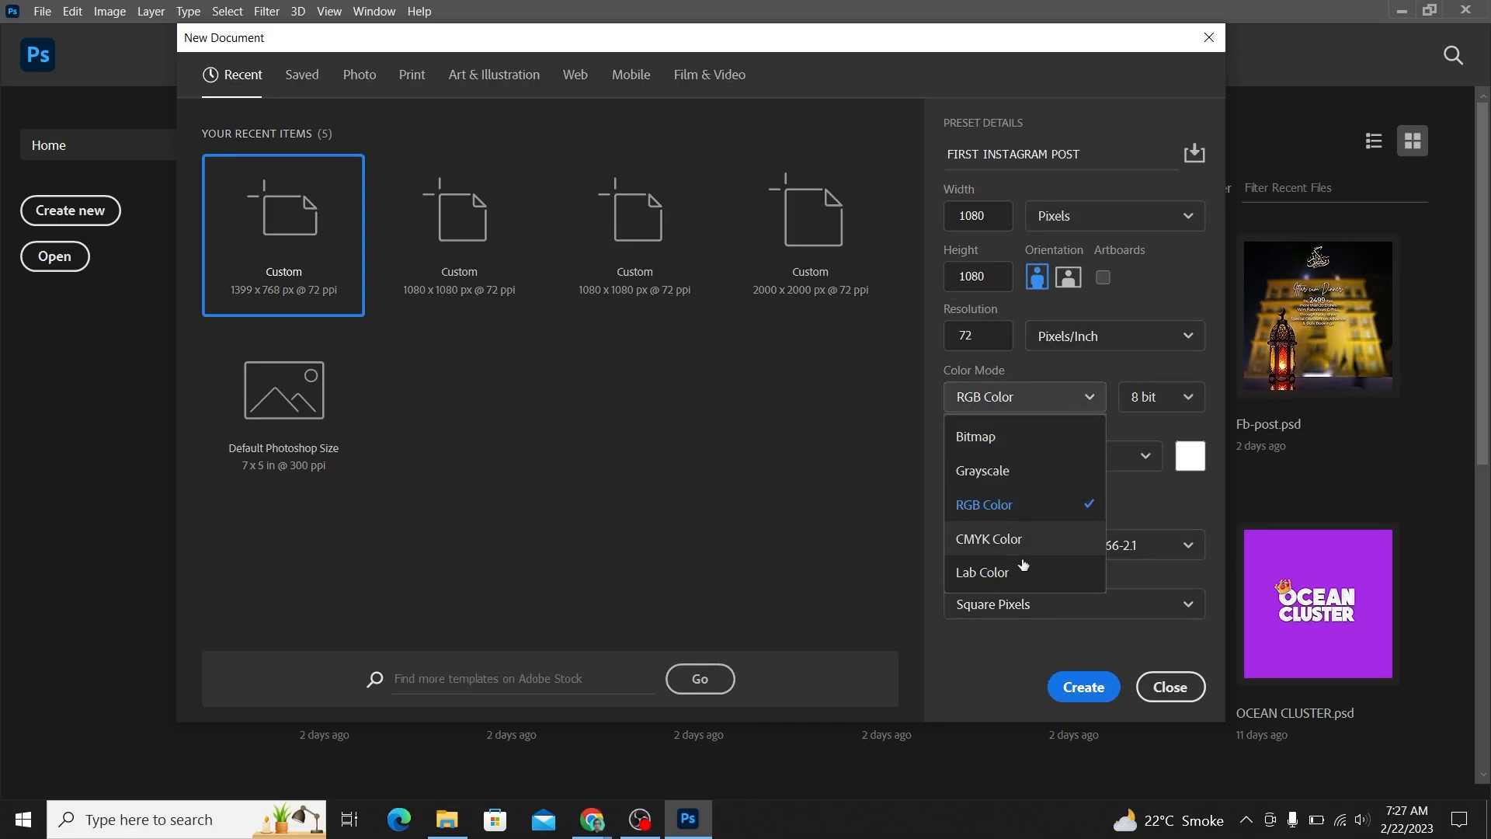
click(1068, 389)
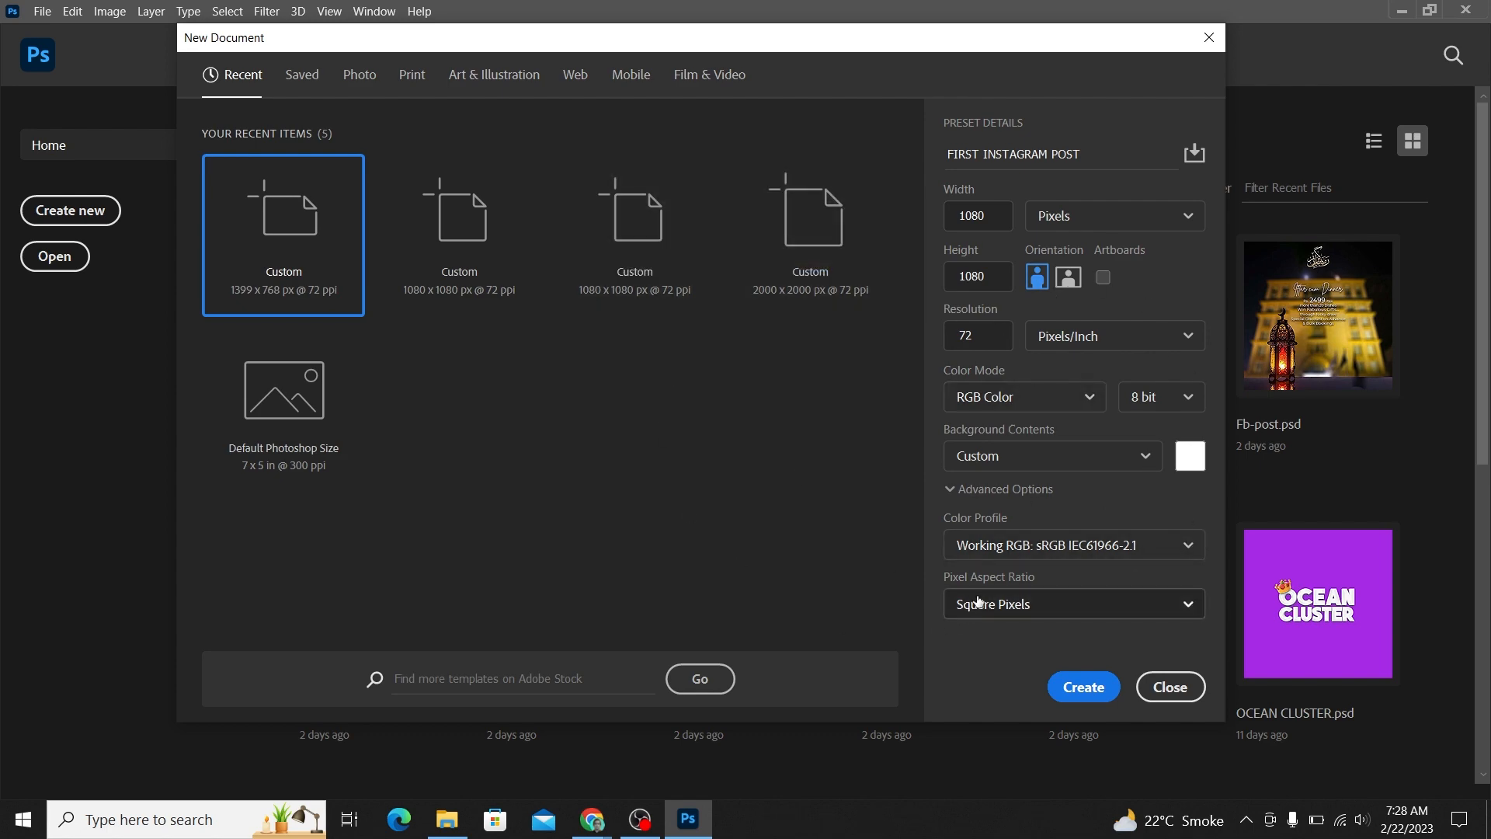
click(1092, 687)
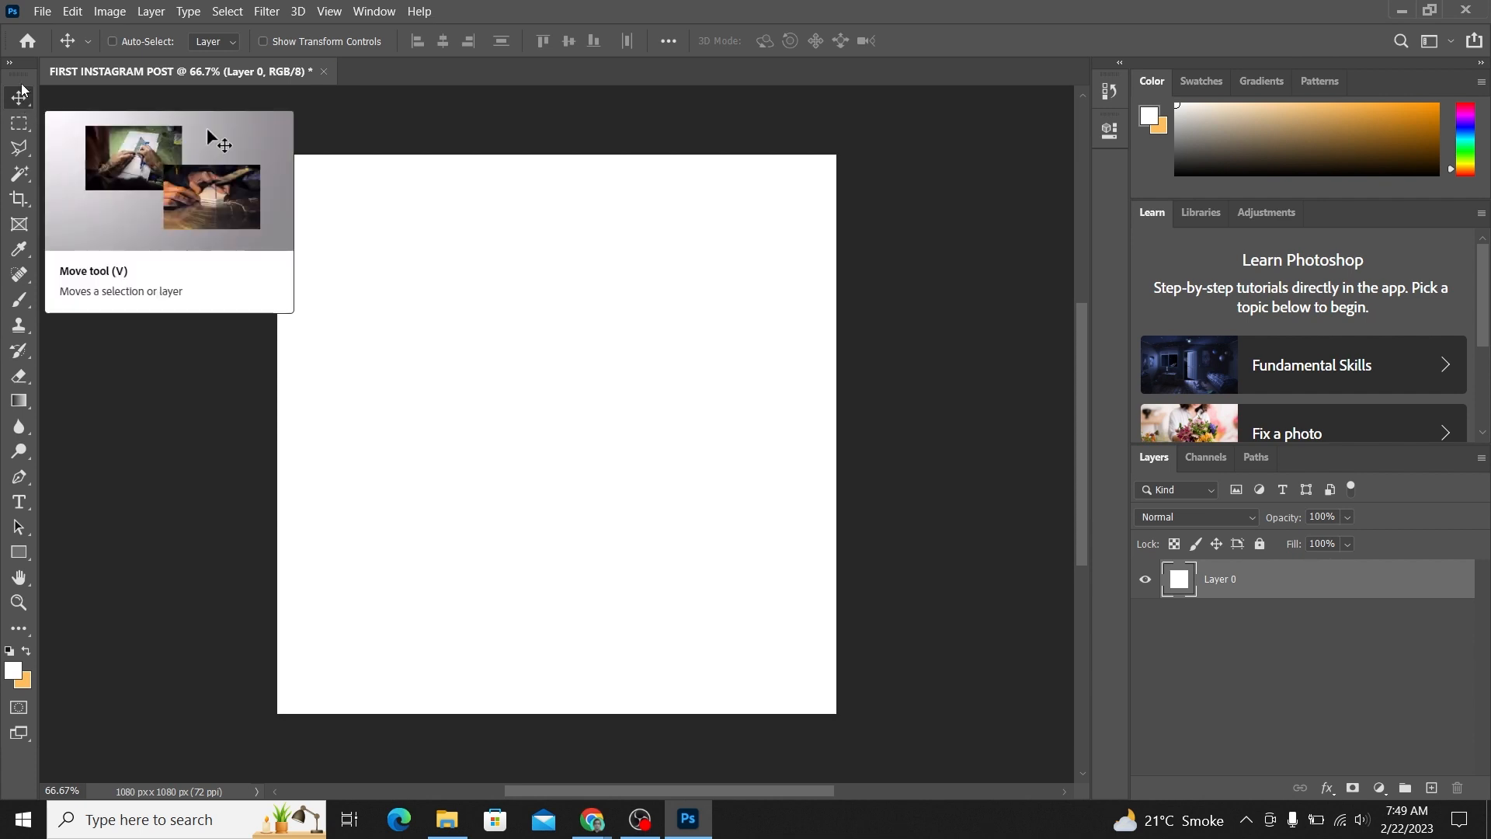
- Switch to the Brush tool and back to the Move tool
click(18, 303)
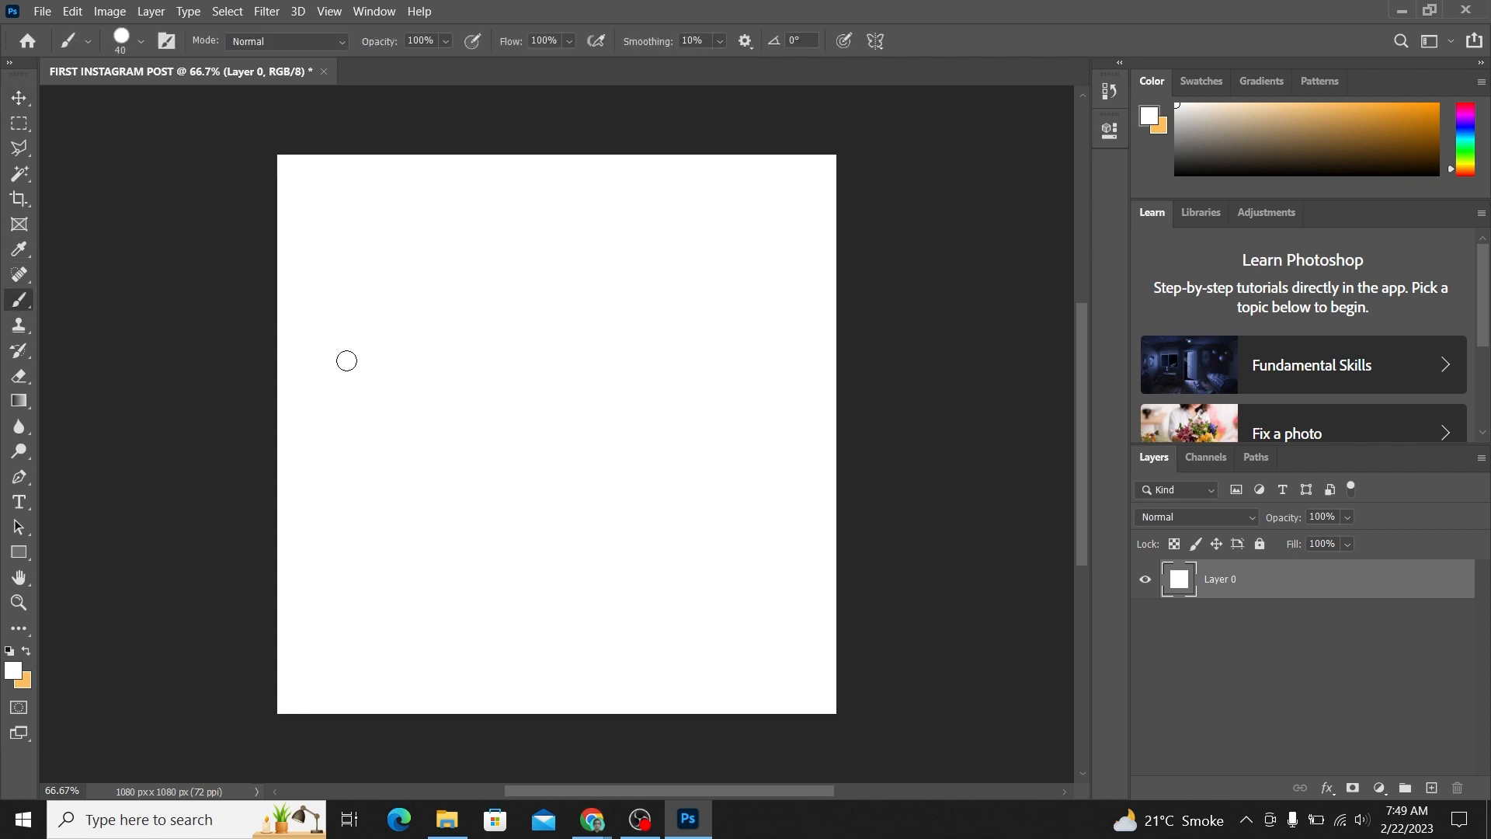
key(v)
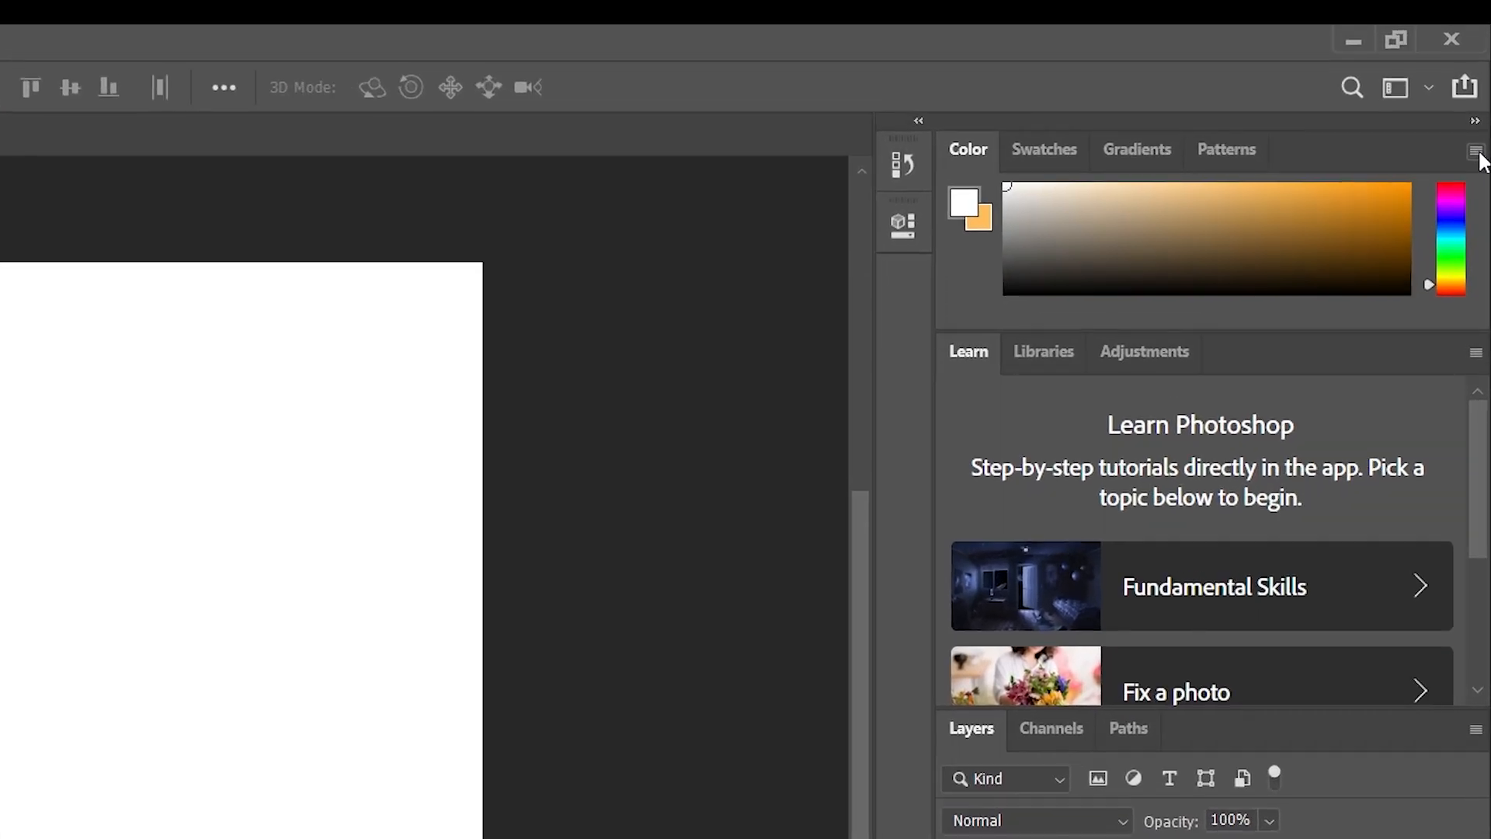
- Close the Color, Gradients, Patterns and Swatches panels to clear that whole group from the workspace
click(1478, 153)
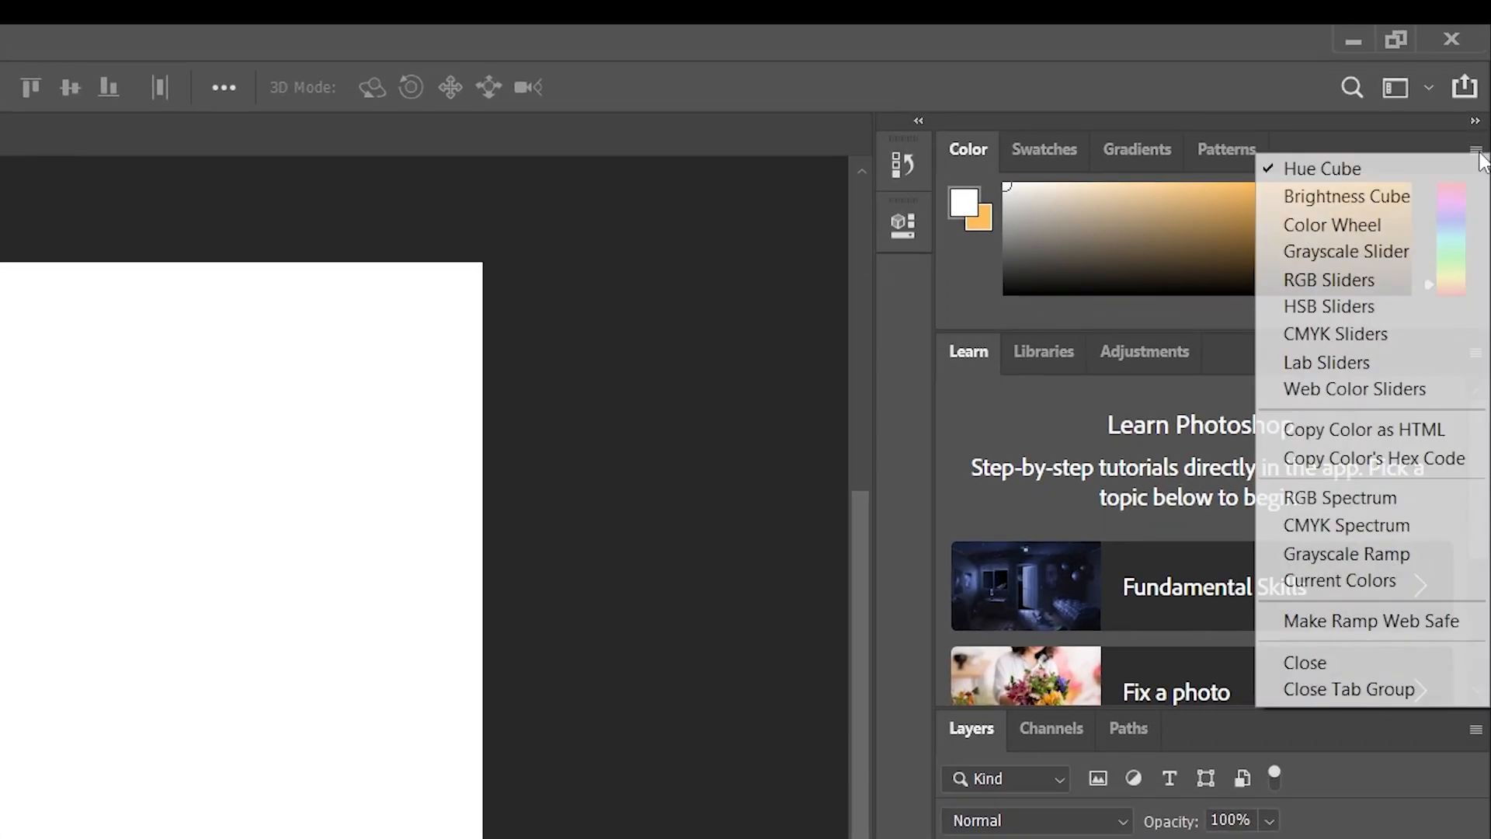
click(1357, 664)
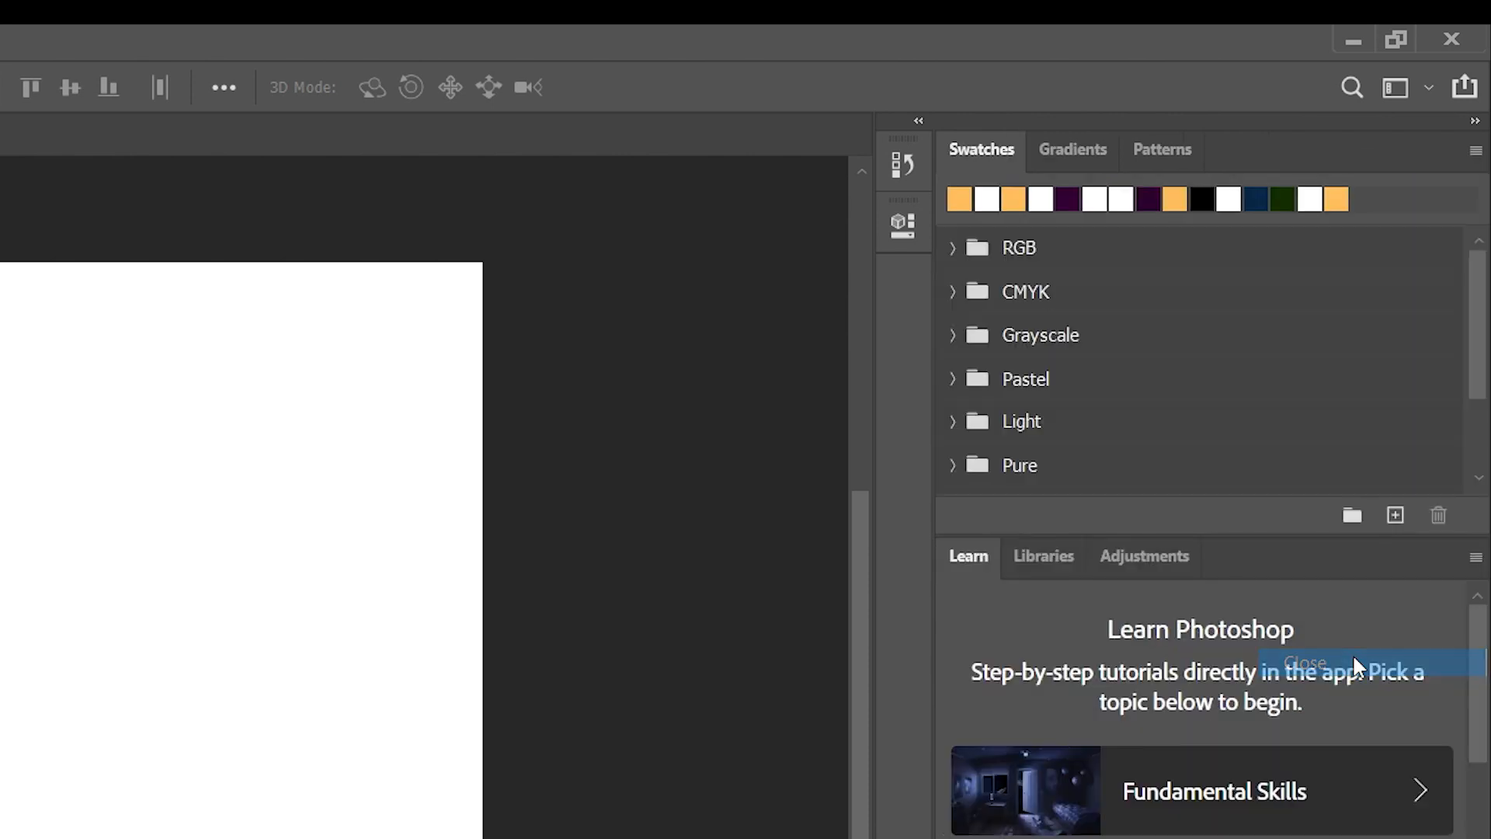
click(1076, 155)
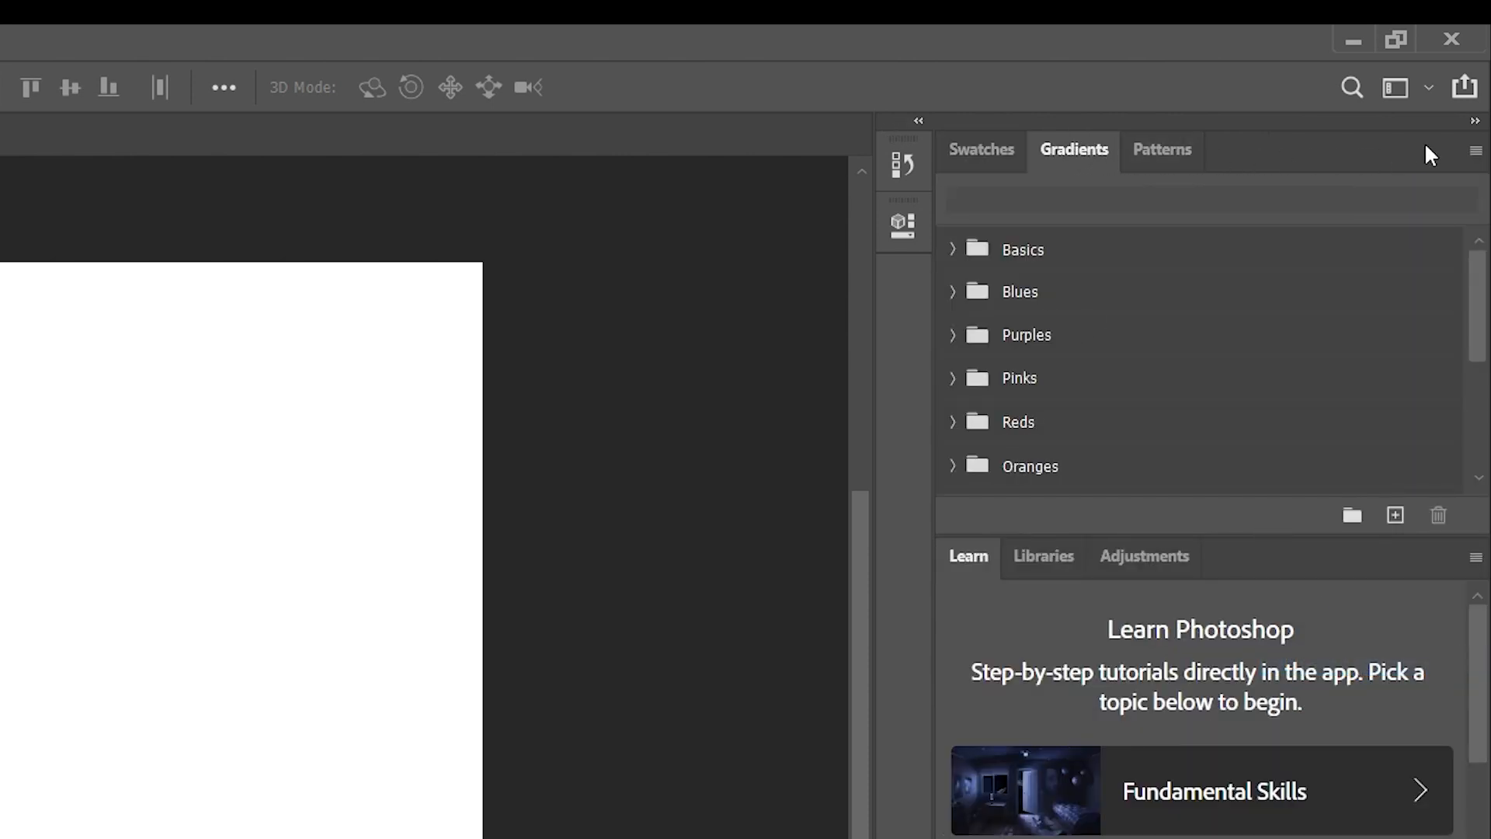
click(1475, 153)
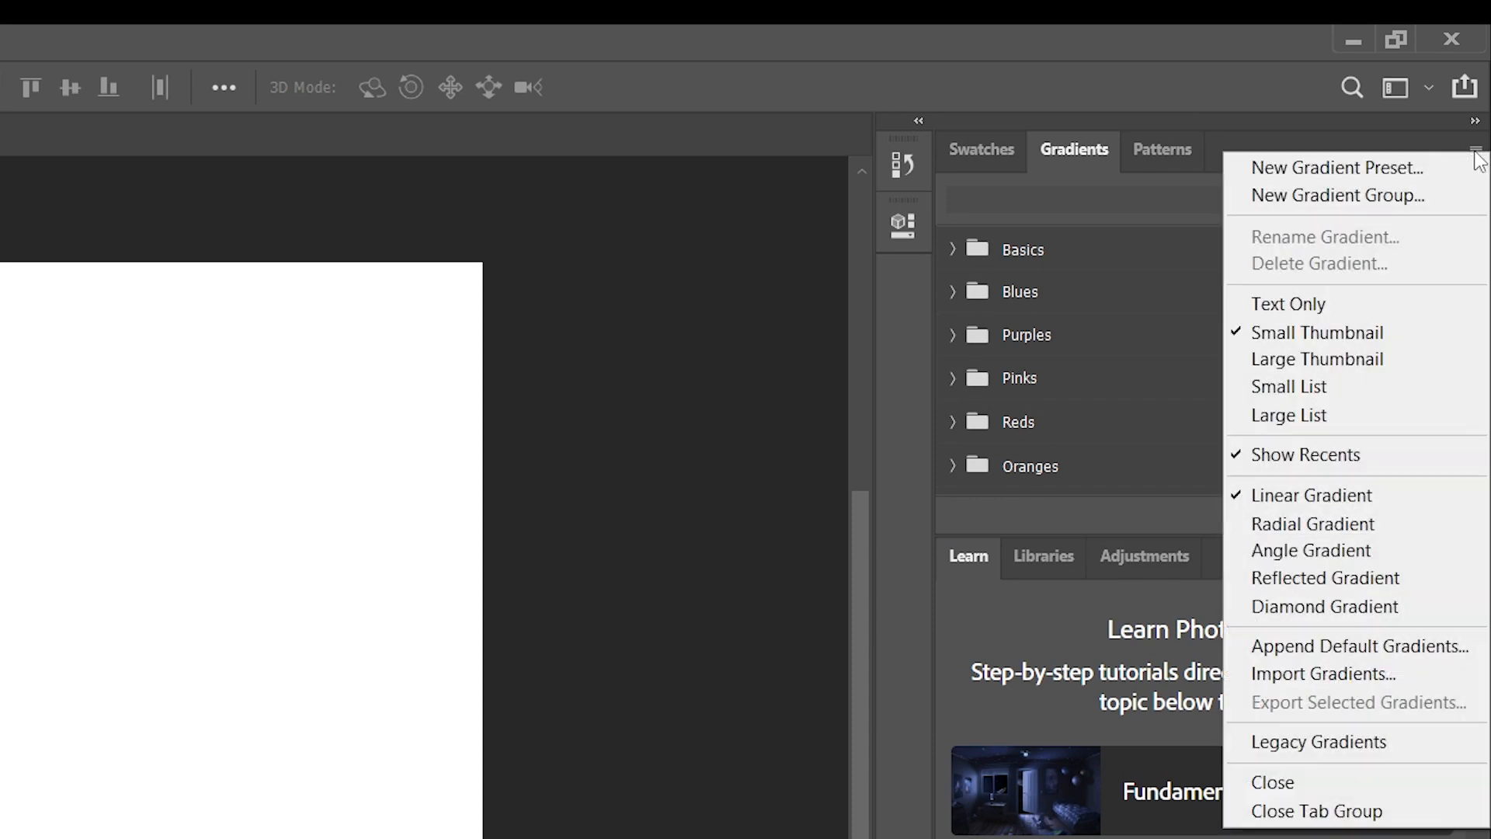
click(1275, 783)
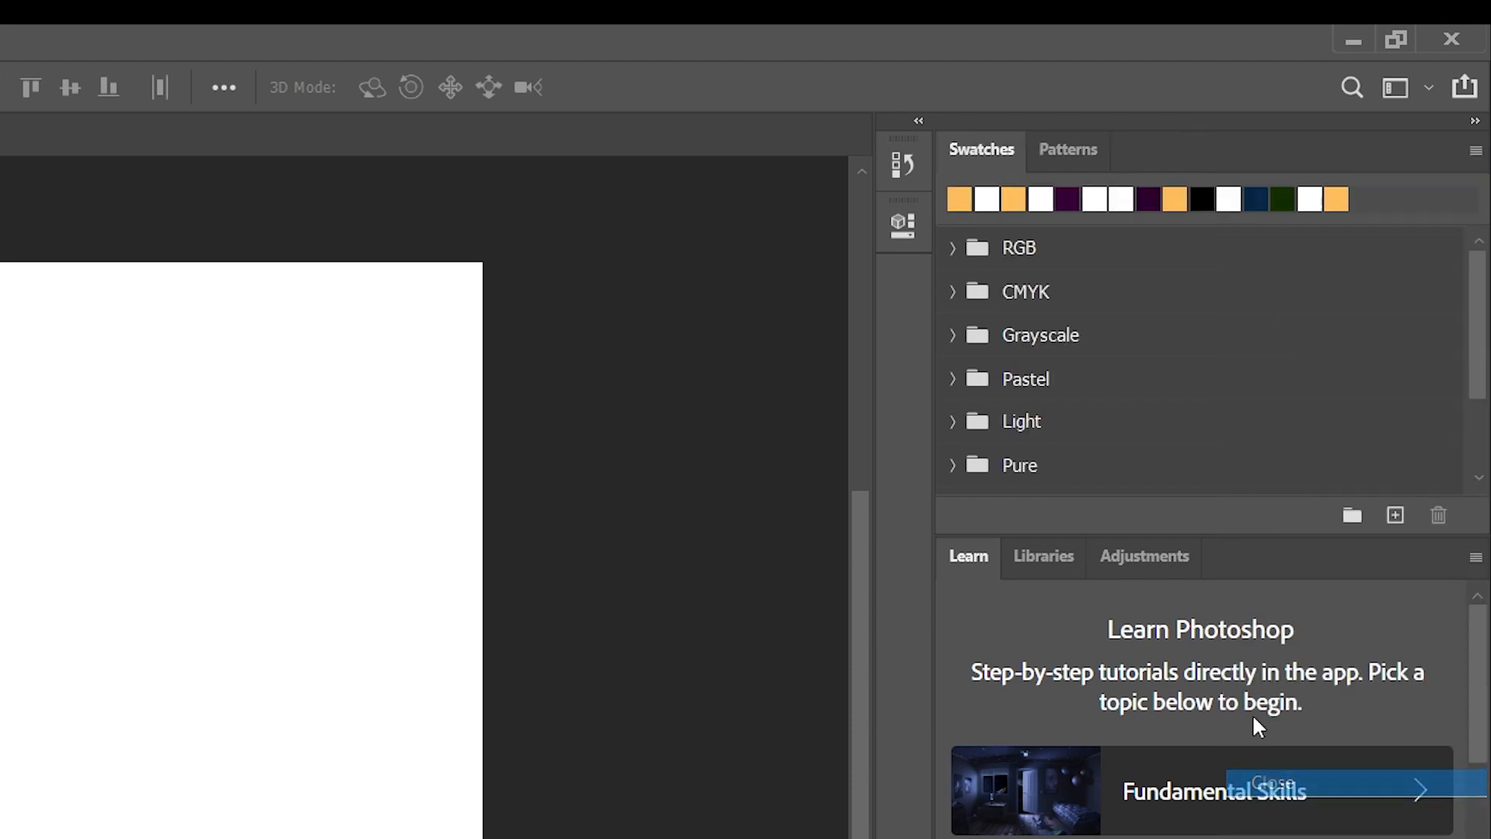
click(1071, 150)
click(1476, 150)
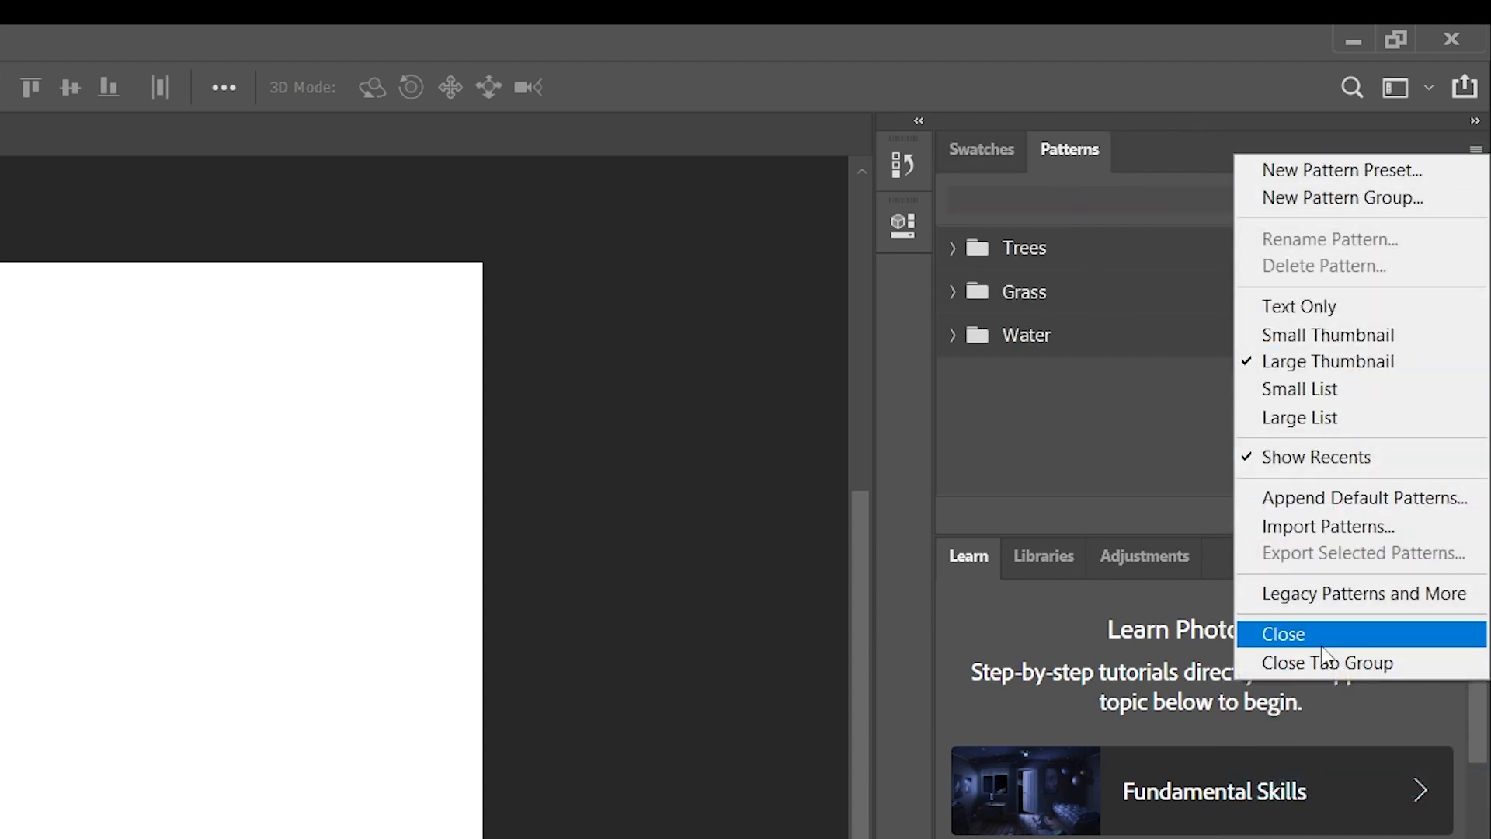
click(1293, 633)
click(1475, 150)
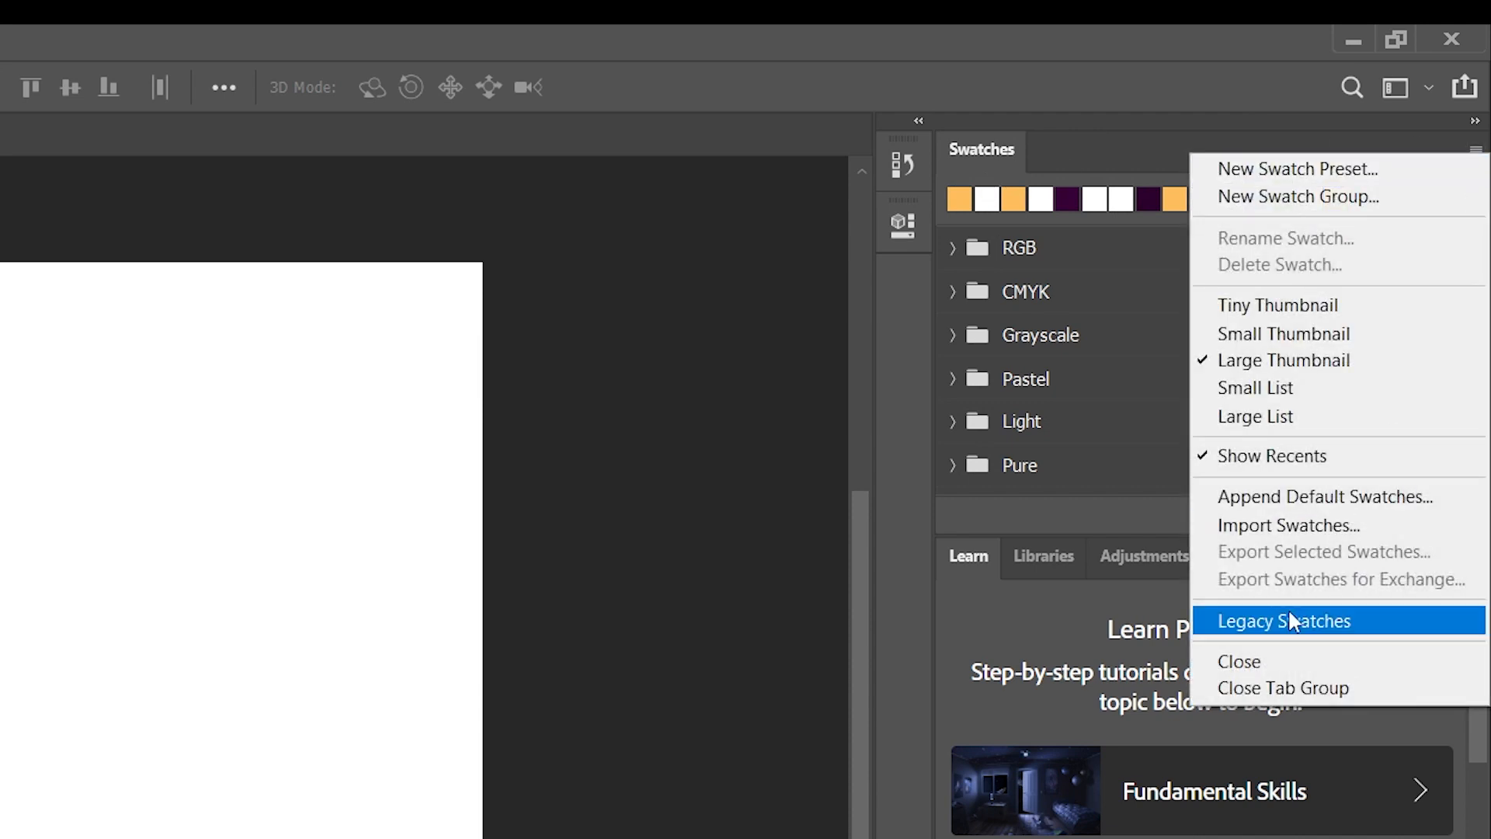
click(1277, 661)
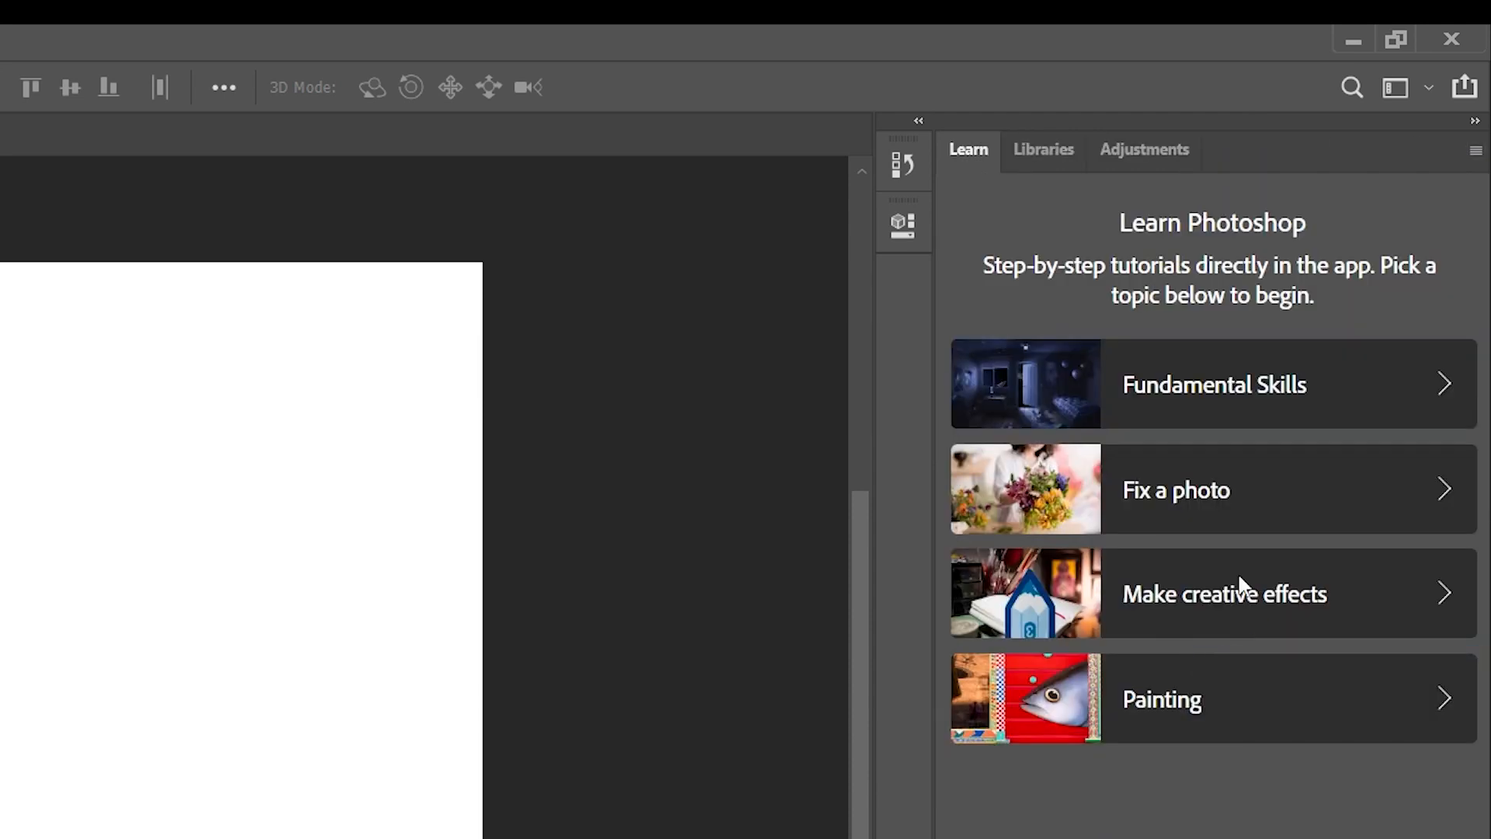
- Close the Learn, Adjustments and Libraries panels, leaving the Layers, Channels and Paths group
click(1476, 151)
click(1363, 167)
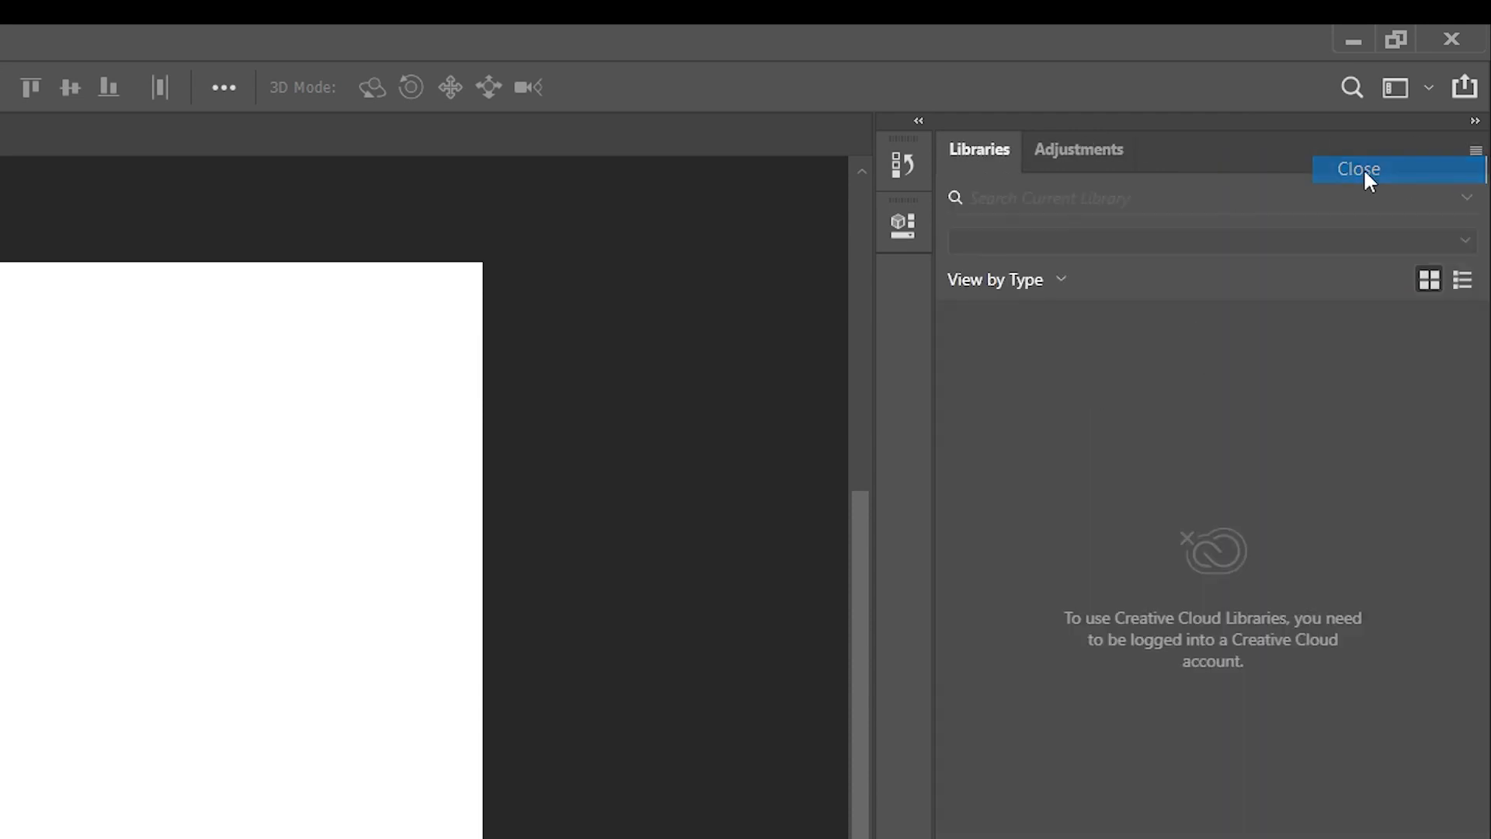
click(1083, 150)
click(1470, 153)
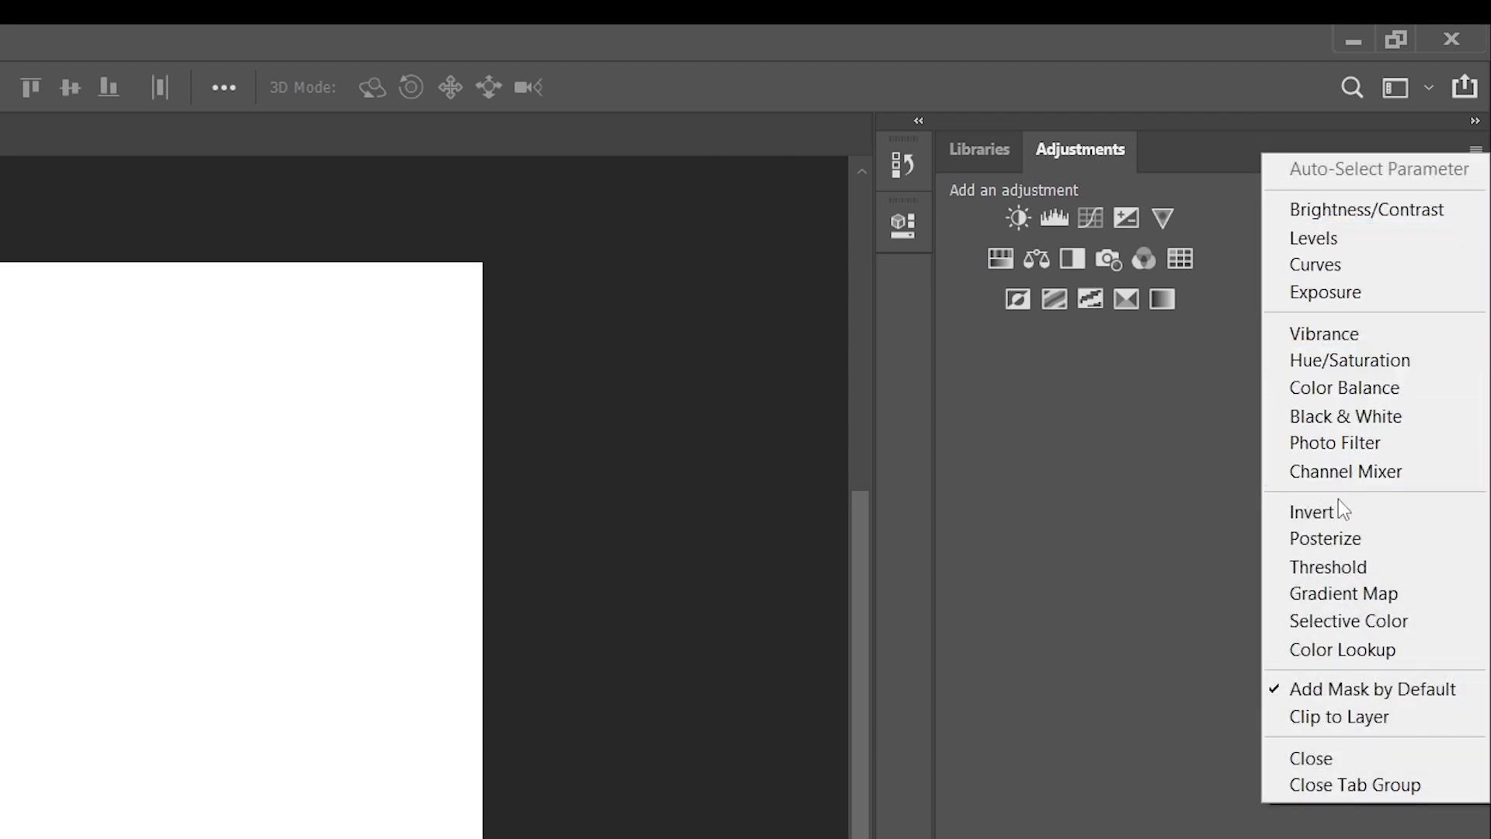
click(1341, 760)
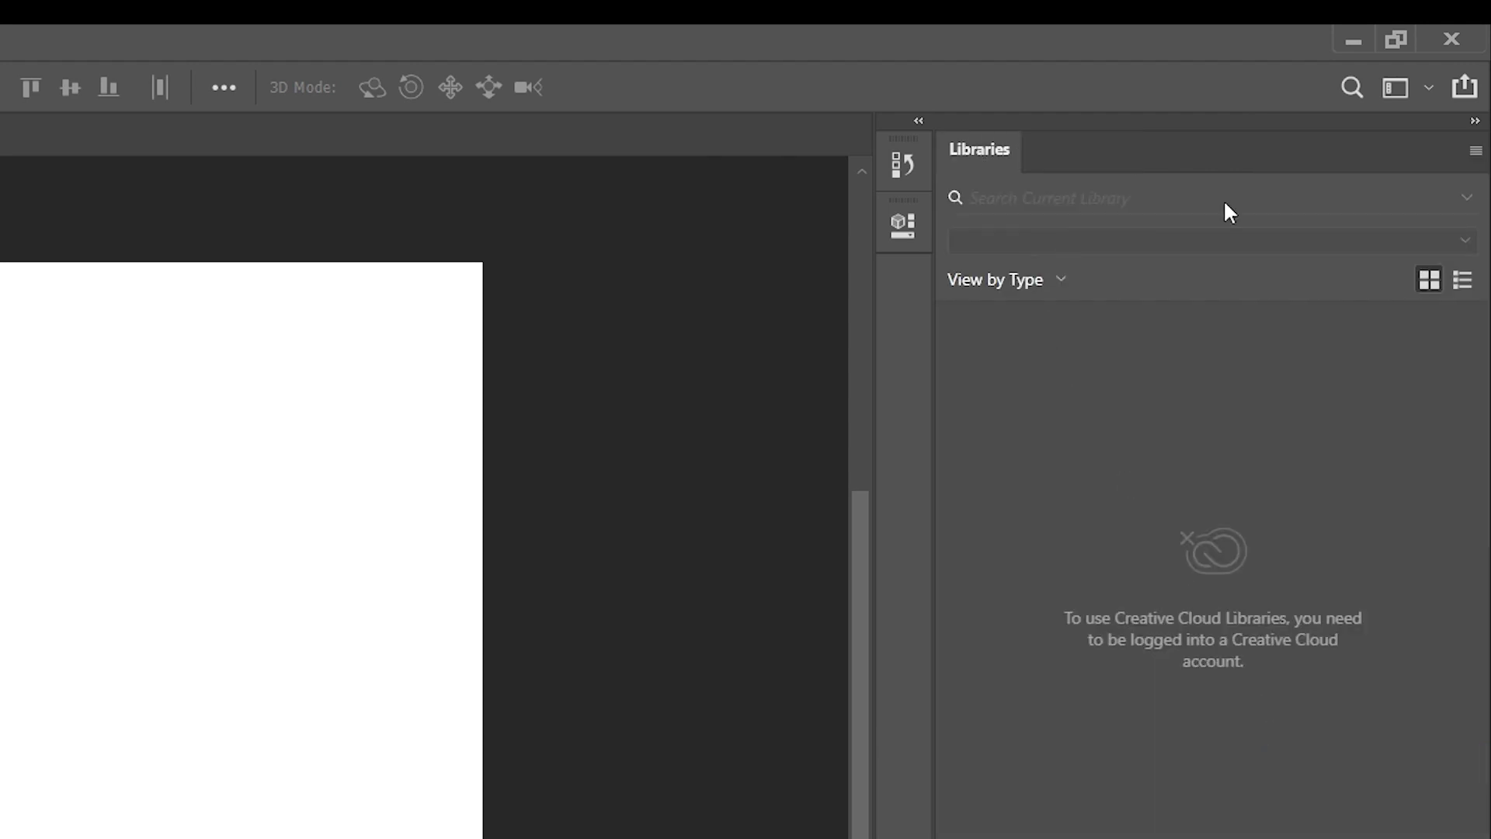
click(1474, 150)
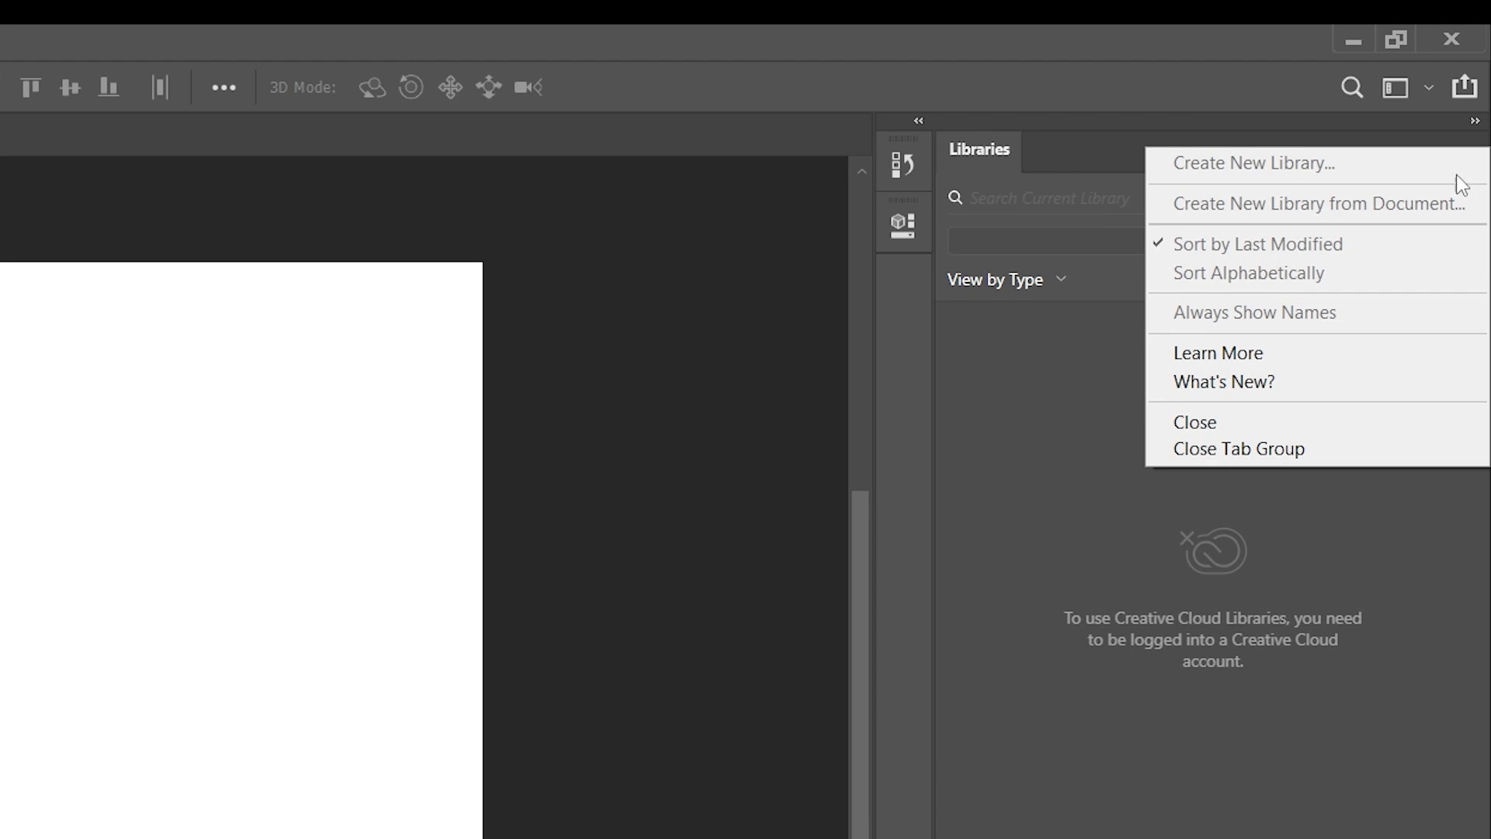
click(1238, 424)
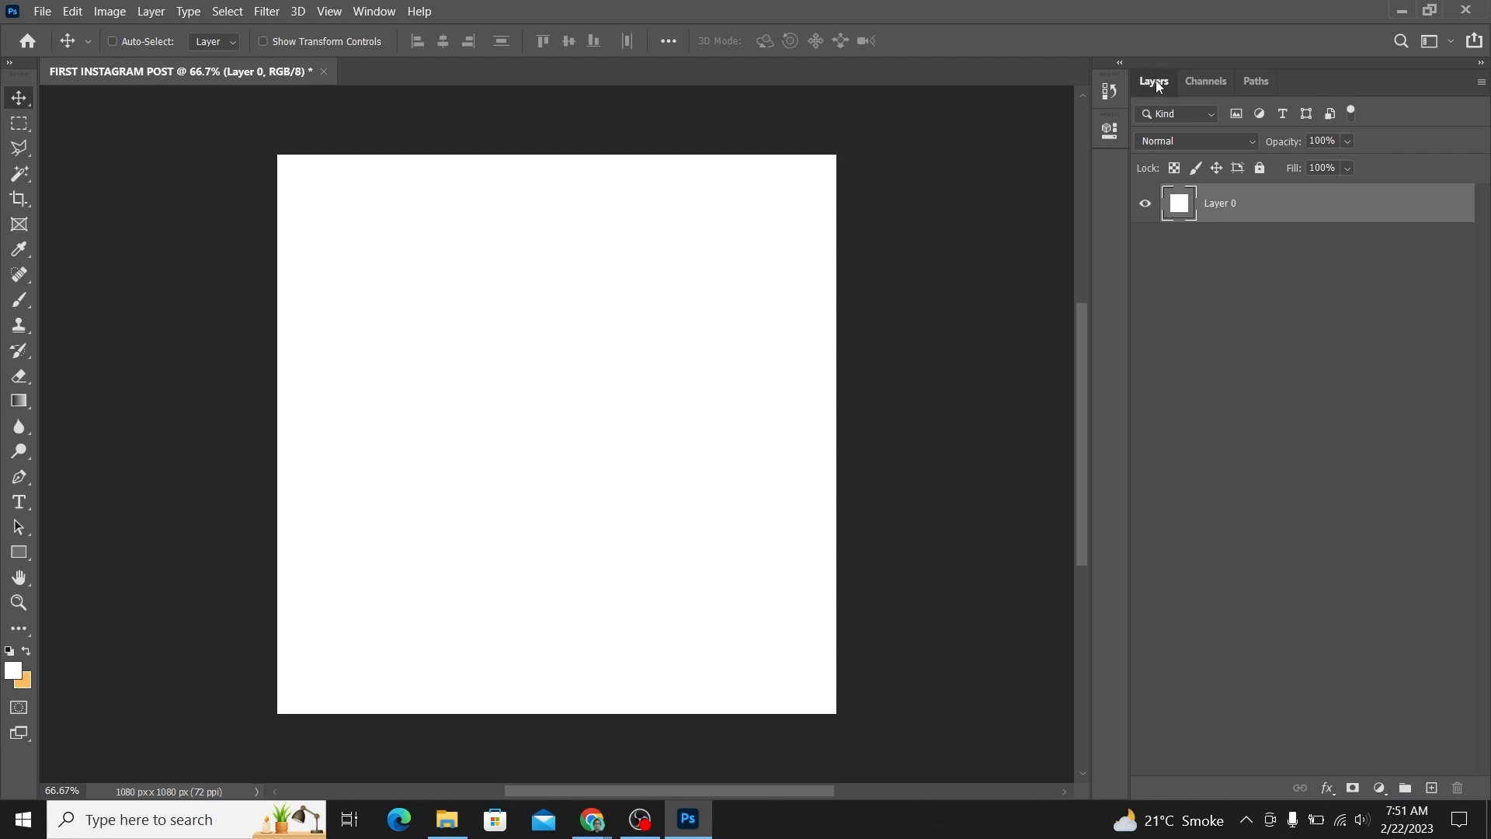
- Dock the Layers panel beside the toolbox and return it to its group ahead of Channels and Paths
drag(1155, 81, 52, 160)
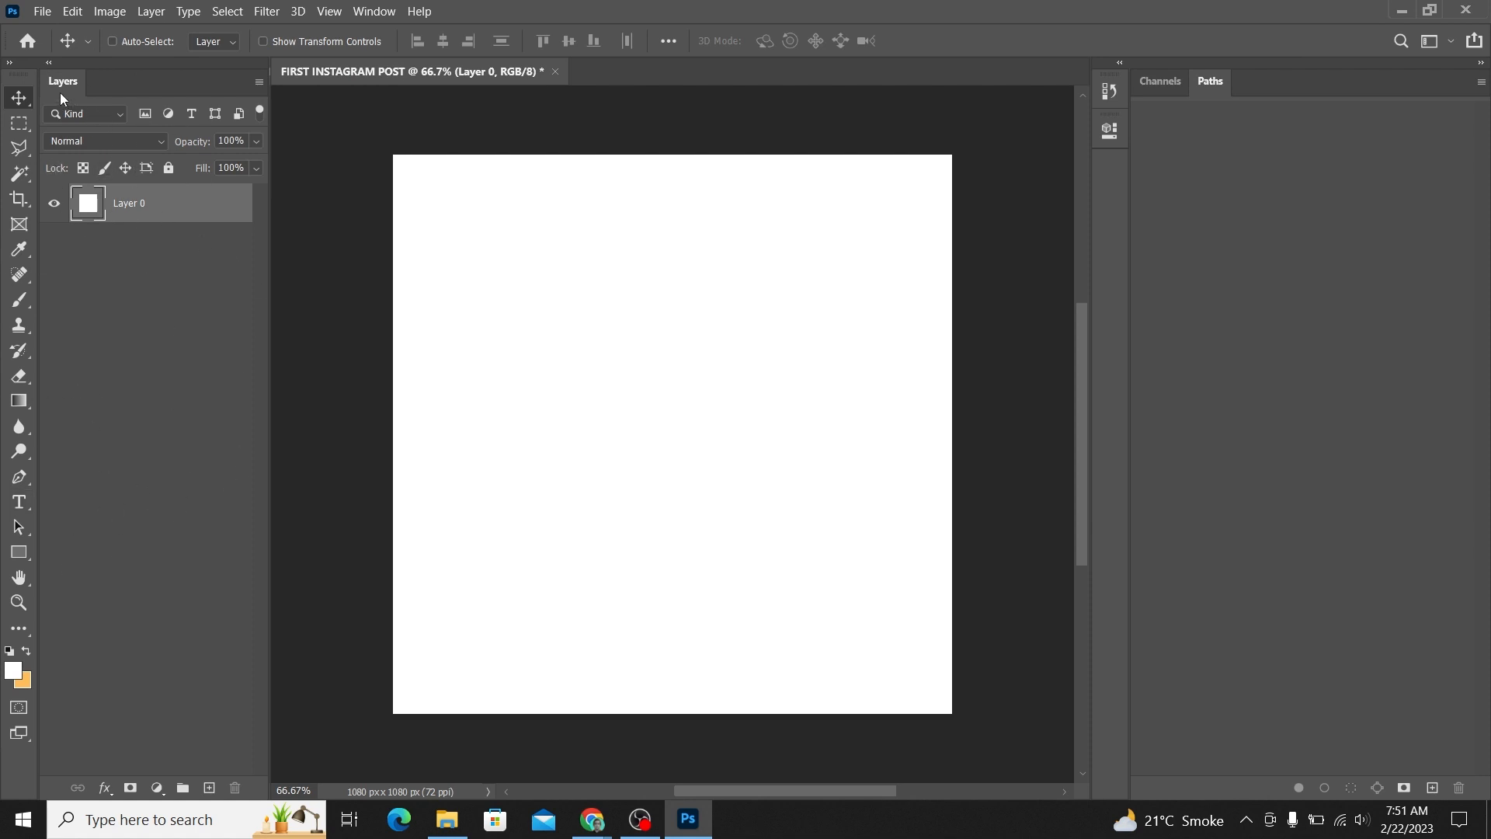
drag(61, 96, 1143, 75)
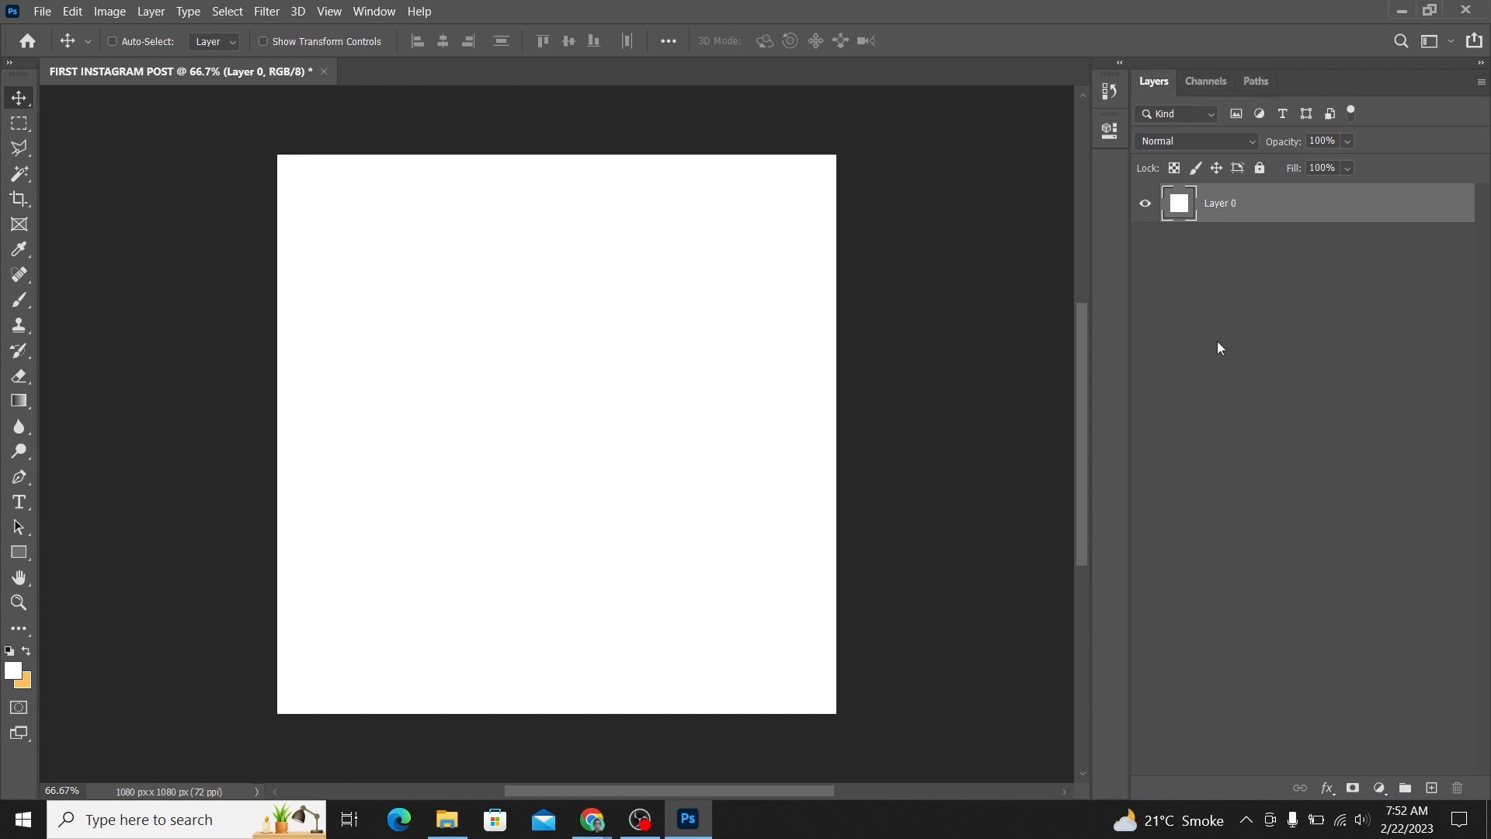